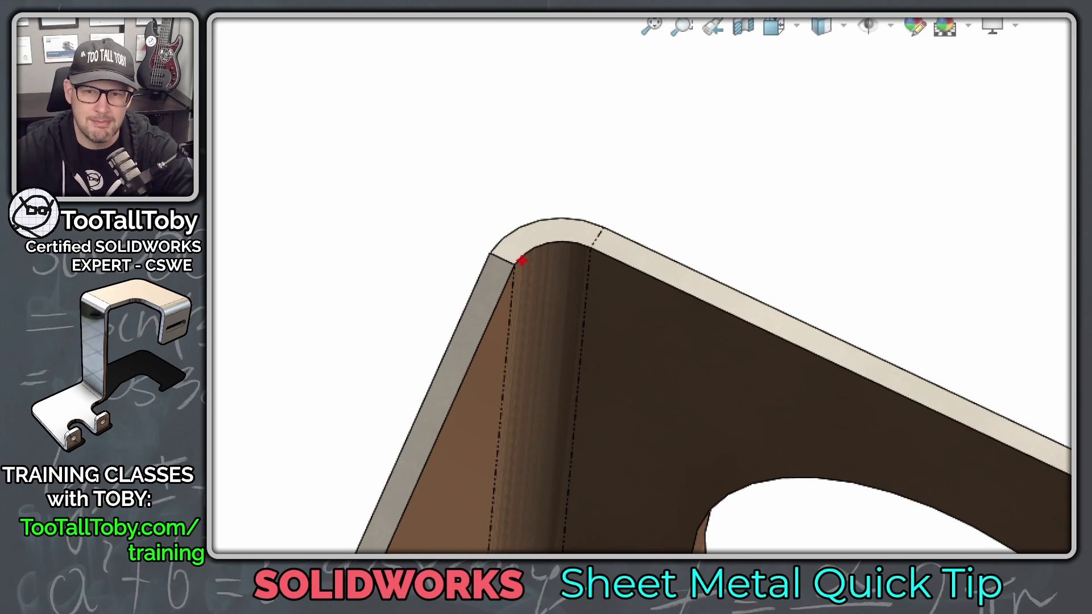
Step: Annotate the bend with marks, arrows and arcs along its inside and outer surfaces
mouse_move(511, 266)
left_mouse_down()
mouse_move(535, 241)
mouse_move(590, 240)
mouse_move(597, 249)
mouse_move(548, 329)
mouse_move(569, 299)
left_mouse_up()
mouse_move(488, 248)
left_mouse_down()
mouse_move(557, 215)
mouse_move(594, 228)
left_mouse_up()
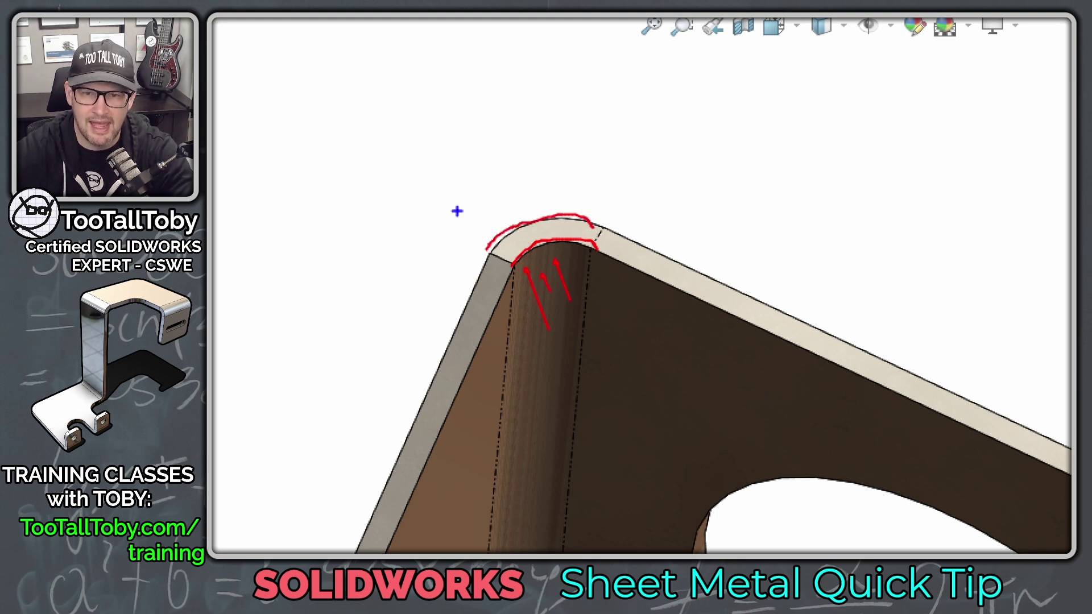
mouse_move(472, 215)
left_mouse_down()
mouse_move(506, 224)
mouse_move(510, 203)
left_mouse_up()
left_click_drag(535, 219, 555, 188)
left_click_drag(581, 209, 635, 173)
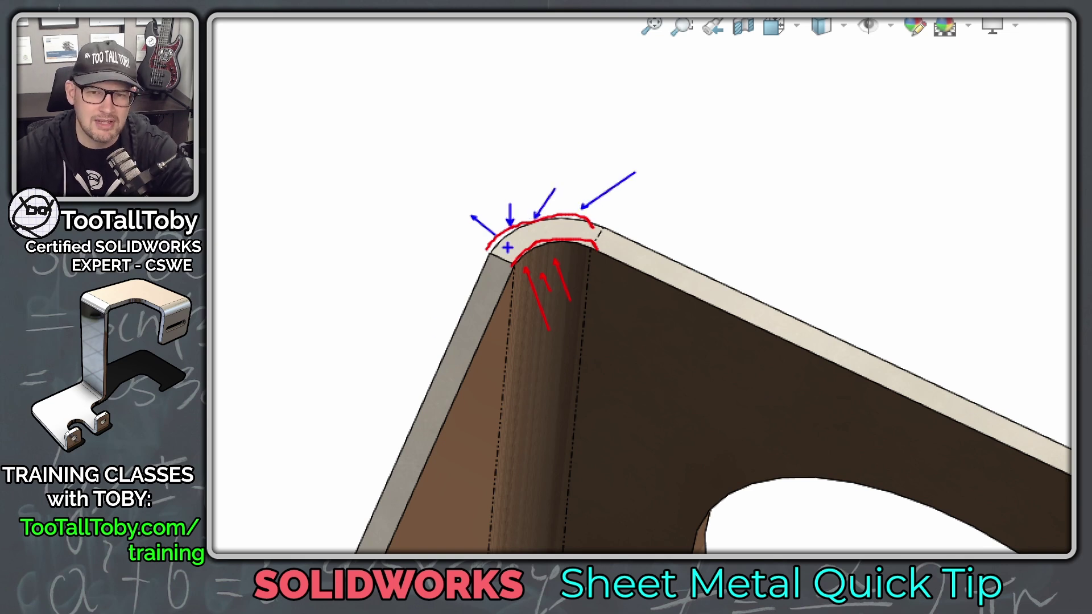
mouse_move(484, 249)
left_mouse_down()
mouse_move(532, 220)
mouse_move(579, 217)
left_mouse_up()
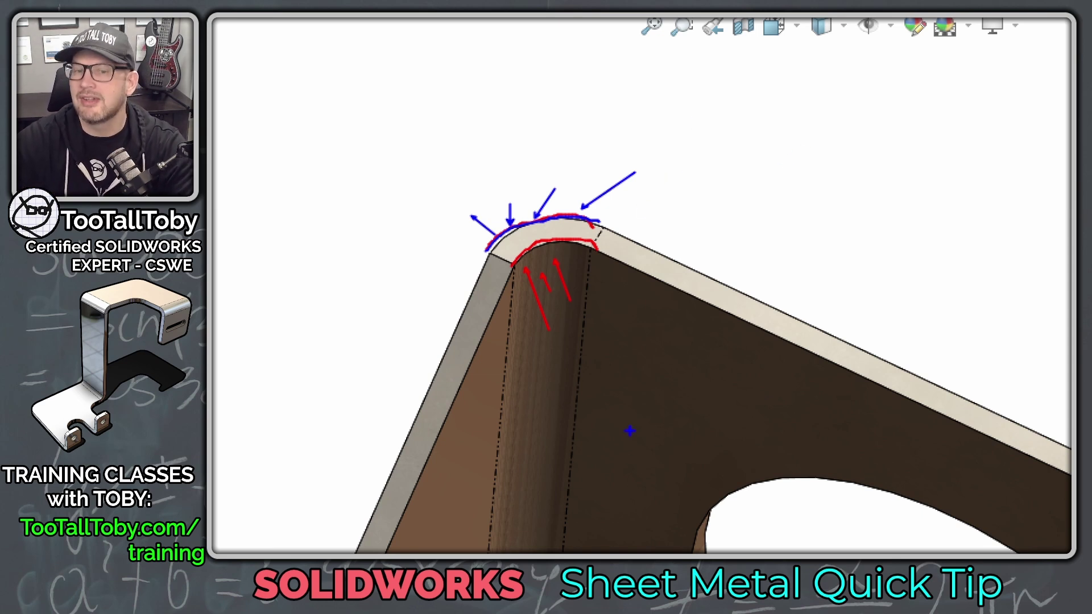
left_click_drag(506, 259, 517, 247)
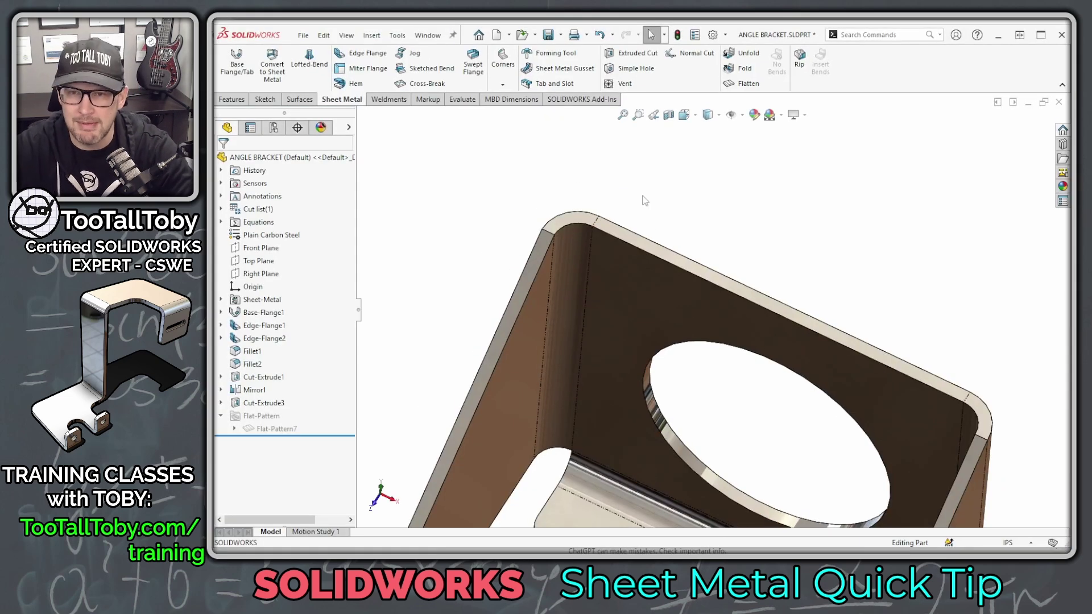
Step: Fit and rotate the bracket, then flatten it and turn the flat pattern
key("f")
middle_click_drag(707, 387, 759, 415)
left_click(744, 84)
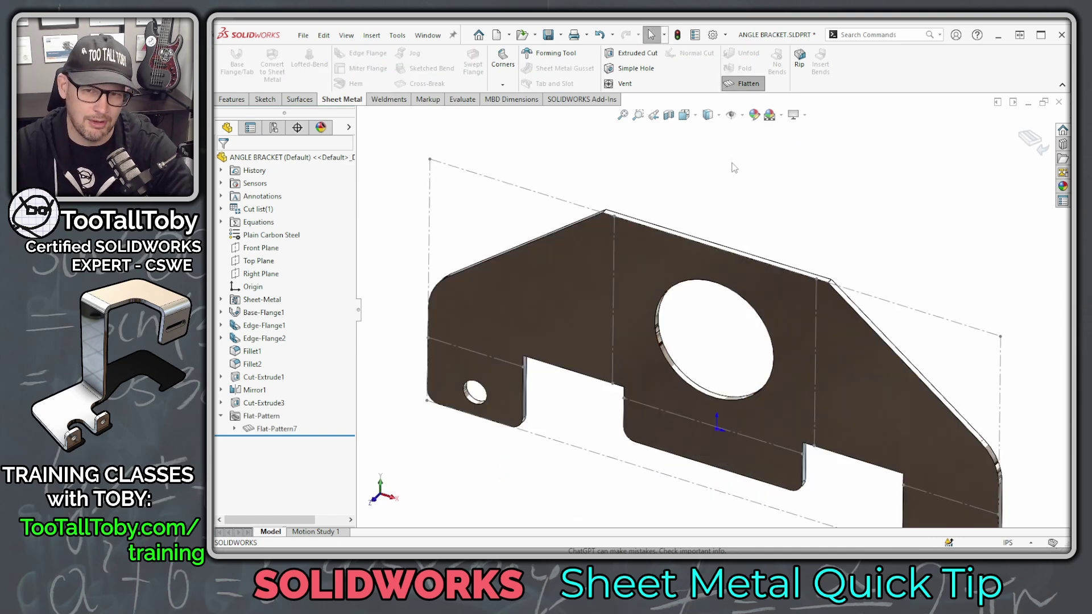
mouse_move(722, 252)
middle_mouse_down()
mouse_move(719, 215)
mouse_move(699, 192)
middle_mouse_up()
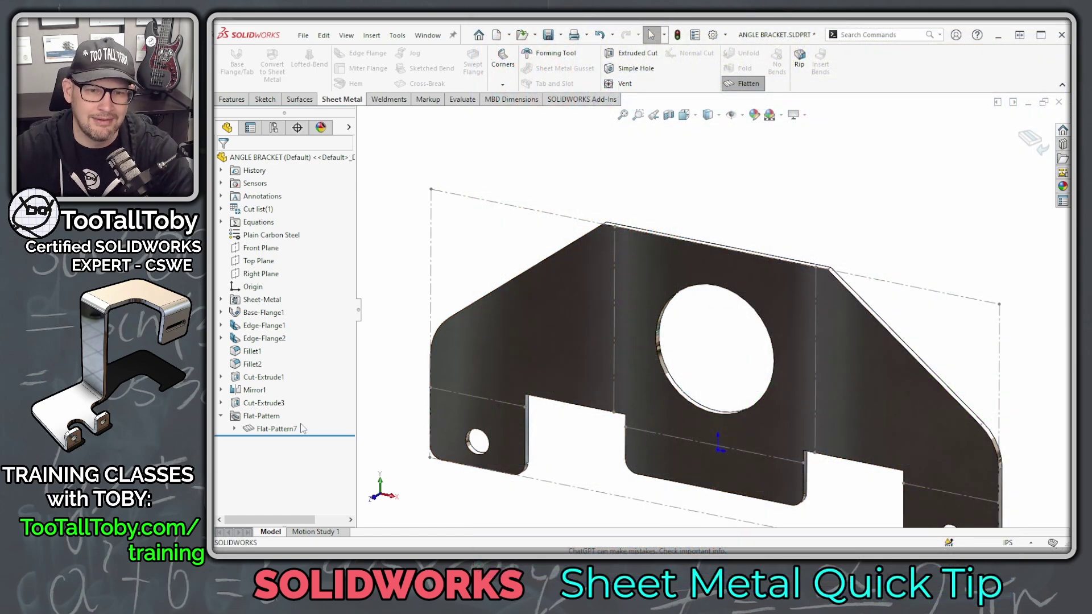
left_click(222, 416)
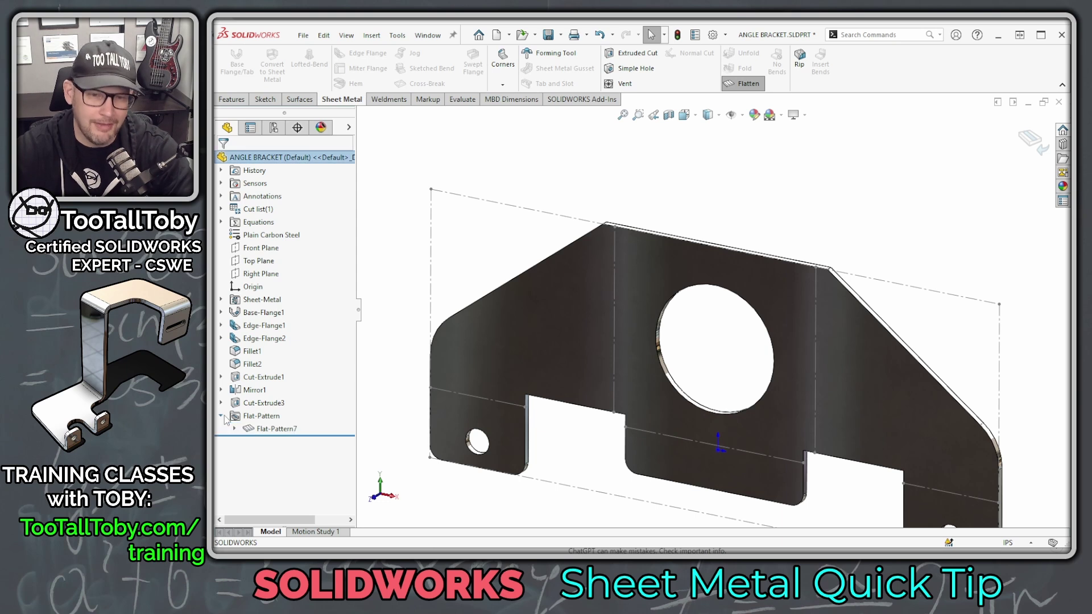
left_click(222, 416)
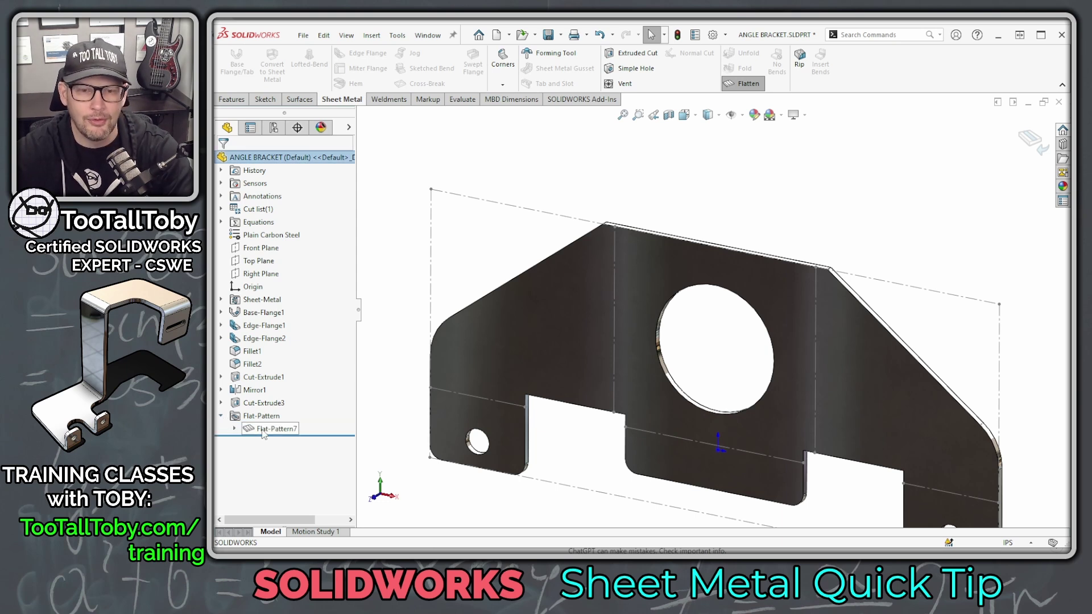
right_click(277, 429)
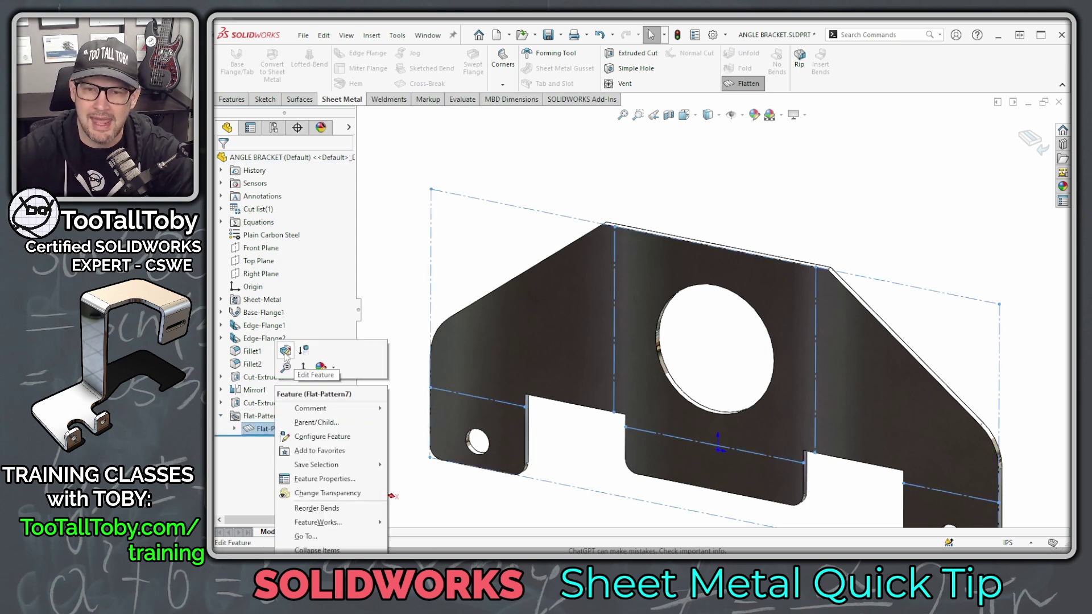
left_click(285, 351)
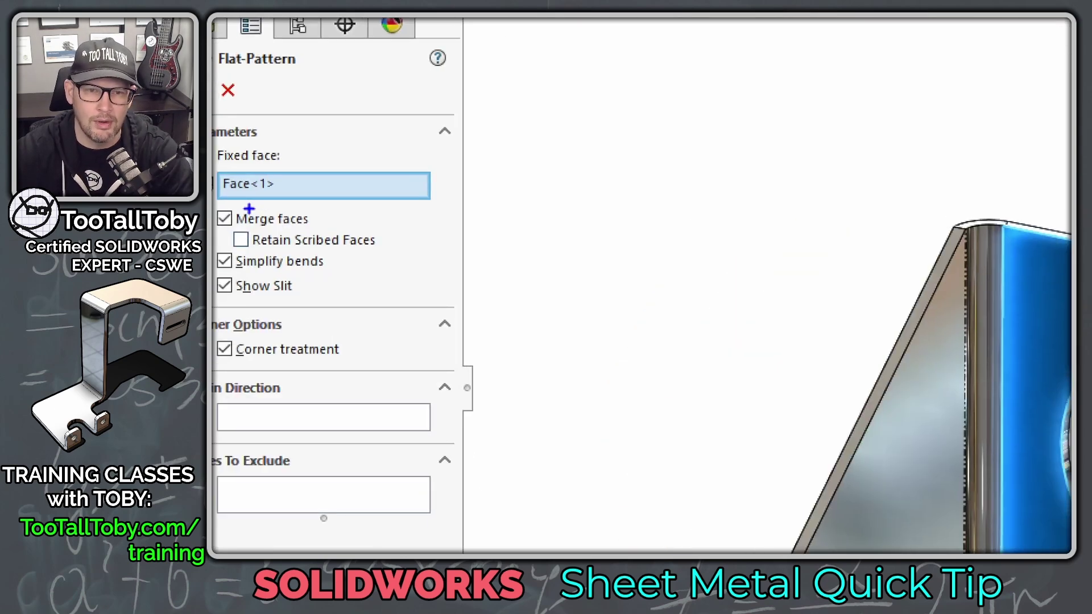
left_click_drag(249, 209, 433, 175)
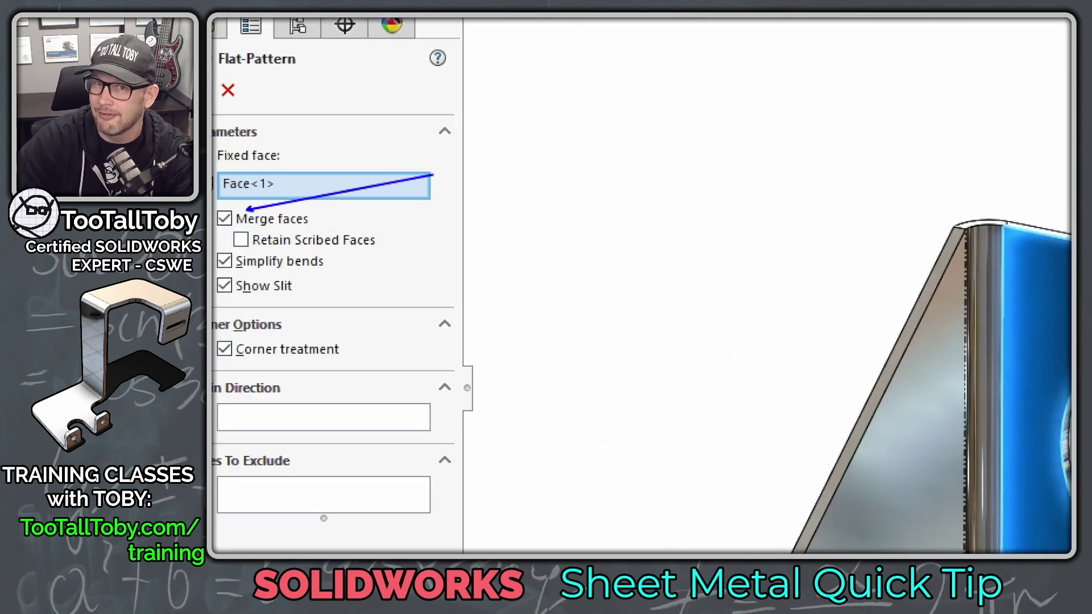
left_click(225, 162)
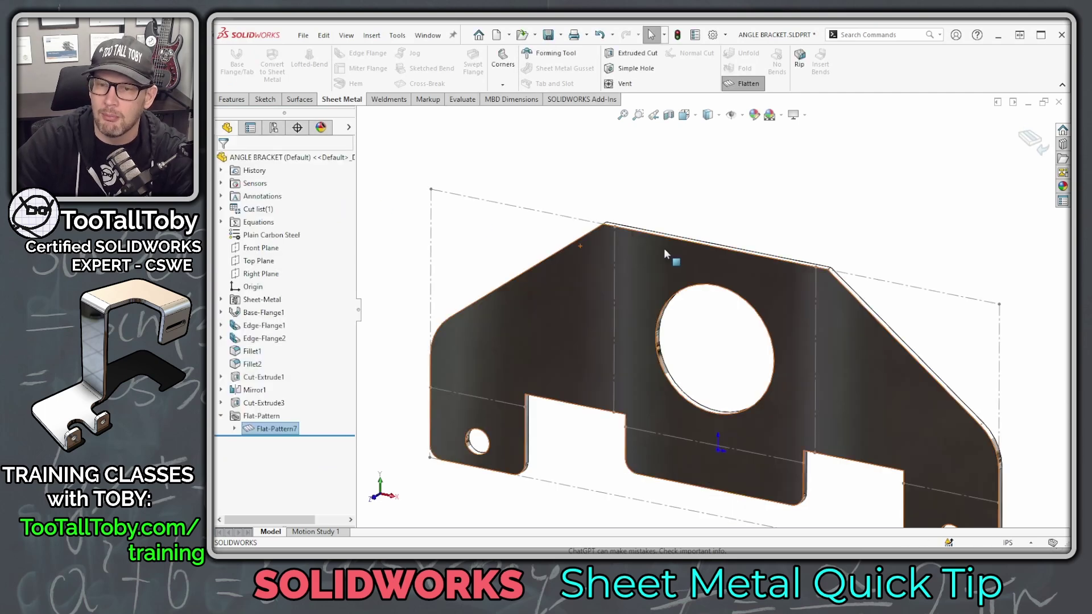
left_click(640, 246)
key("f")
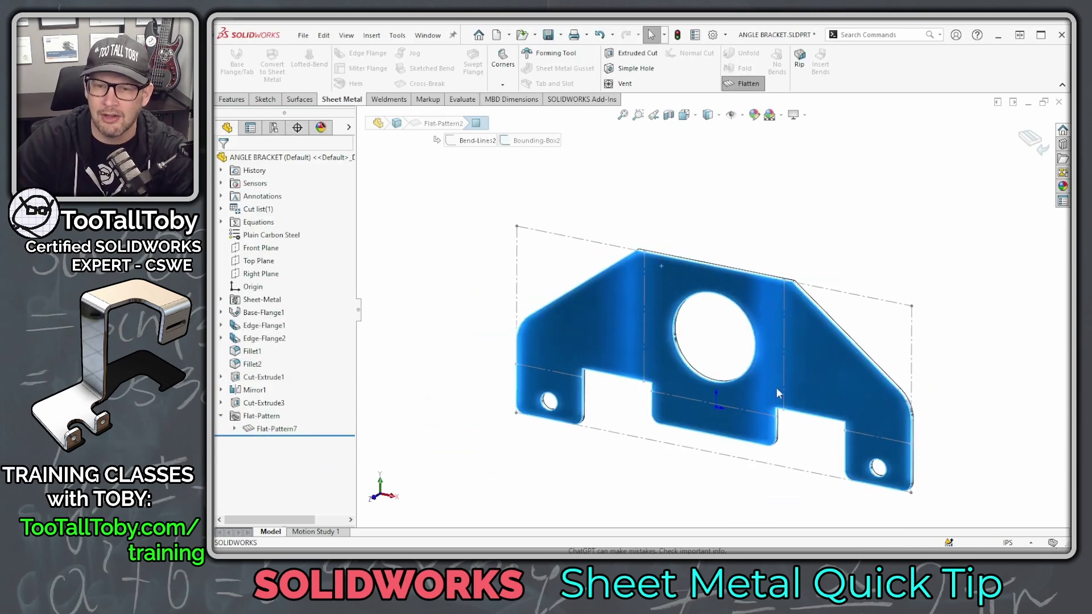
scroll(794, 405, "down", 3)
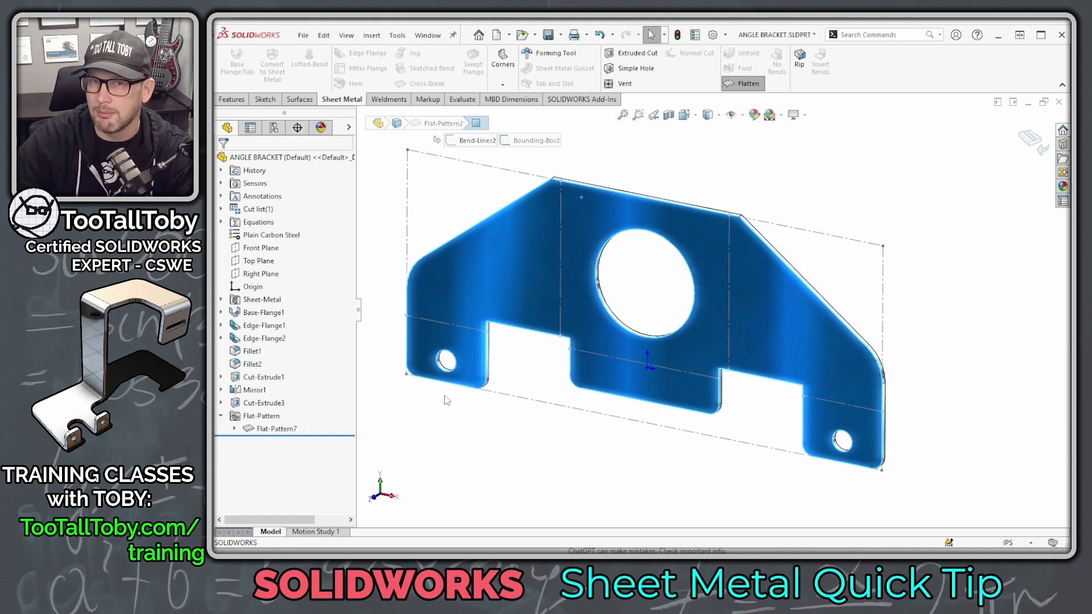
Step: Edit Flat-Pattern7 and turn off Merge faces
right_click(267, 428)
left_click(296, 367)
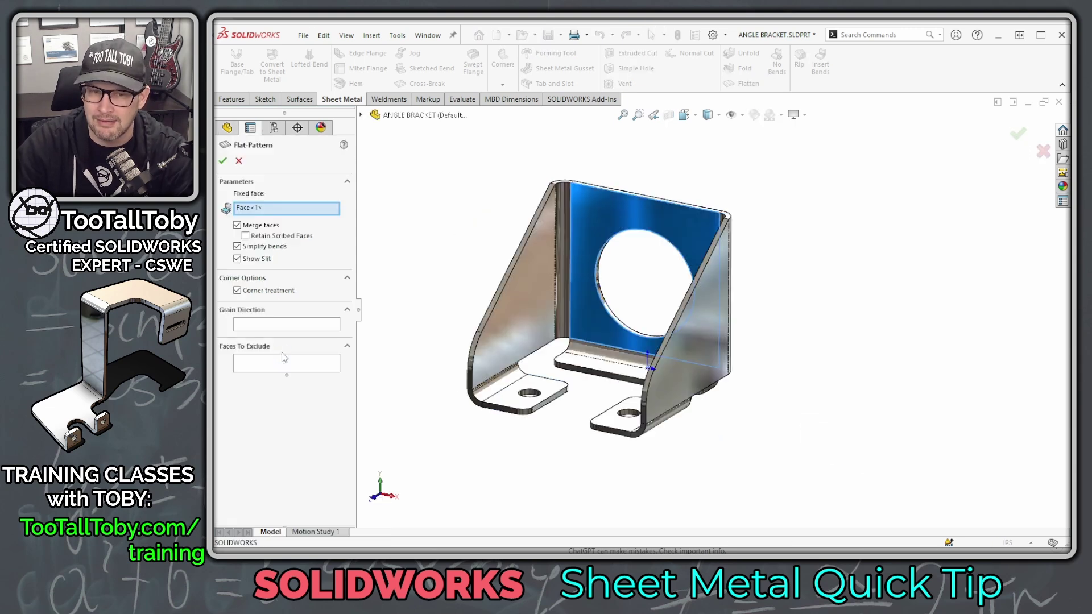
left_click(238, 225)
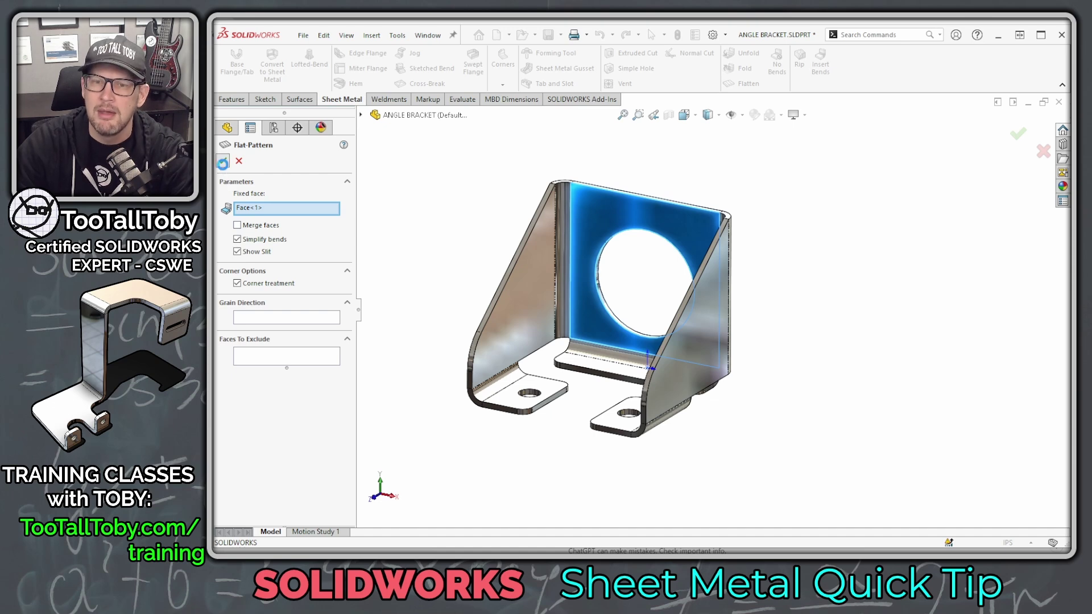
left_click(222, 161)
Step: Select the left and centre flat faces and the narrow bend strip to show separate regions
left_click(511, 233)
left_click(595, 226)
scroll(568, 193, "down", 5)
scroll(625, 250, "up", 3)
left_click(634, 265)
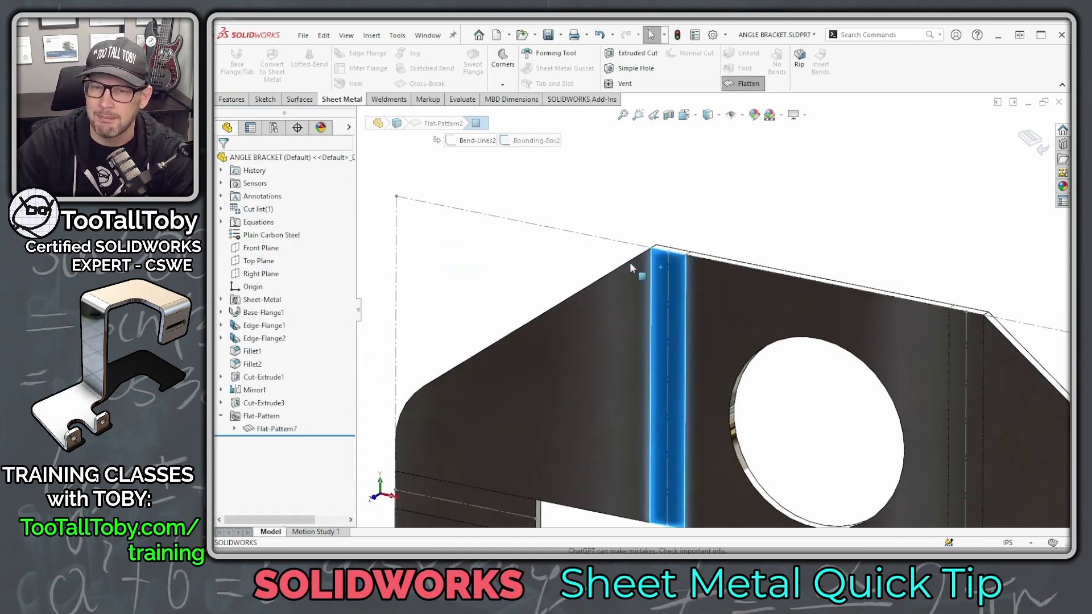
scroll(688, 368, "down", 2)
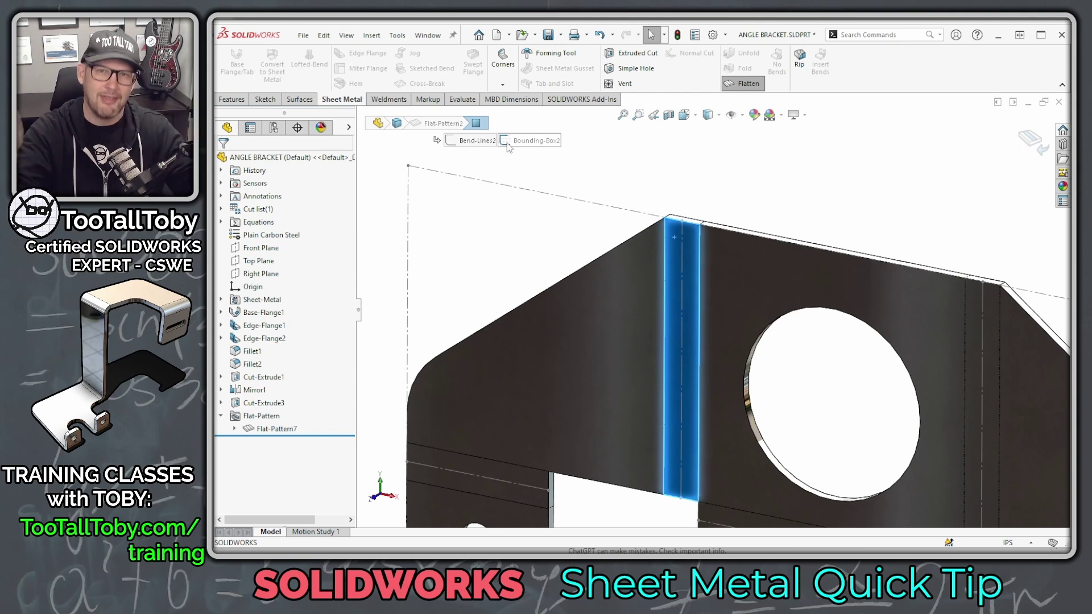
left_click(740, 205)
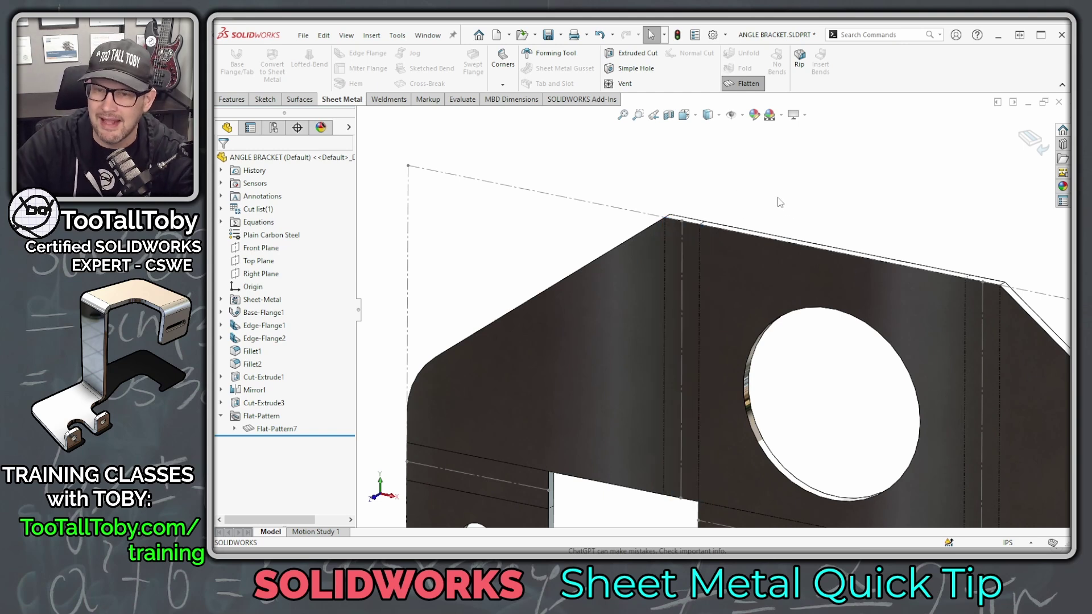
Step: Measure between the two bend-region edges, reading a 0.491in normal distance
left_click(665, 253)
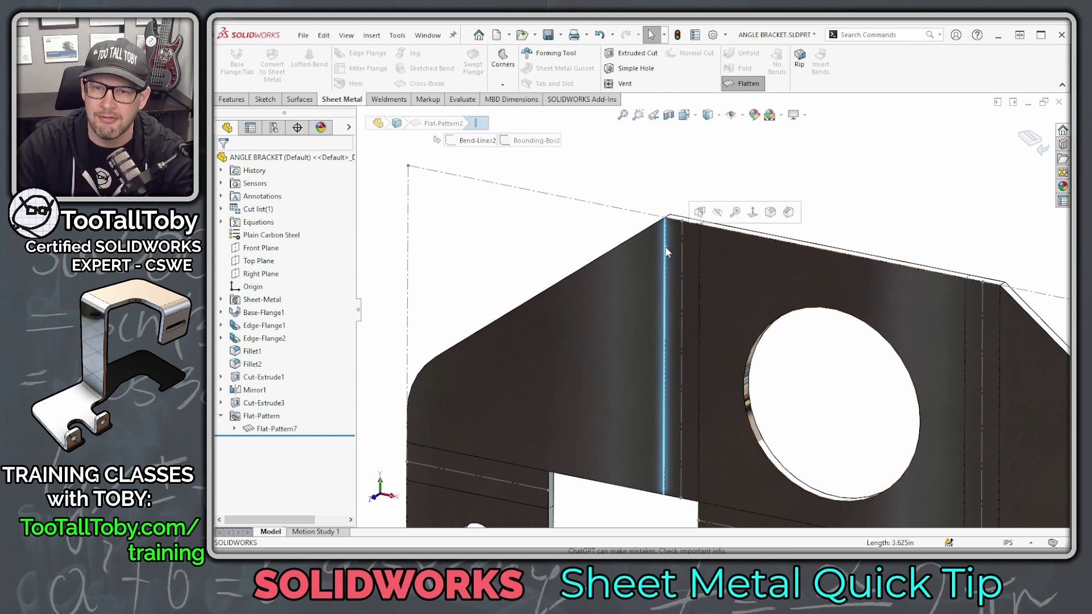
left_click(697, 250, "ctrl")
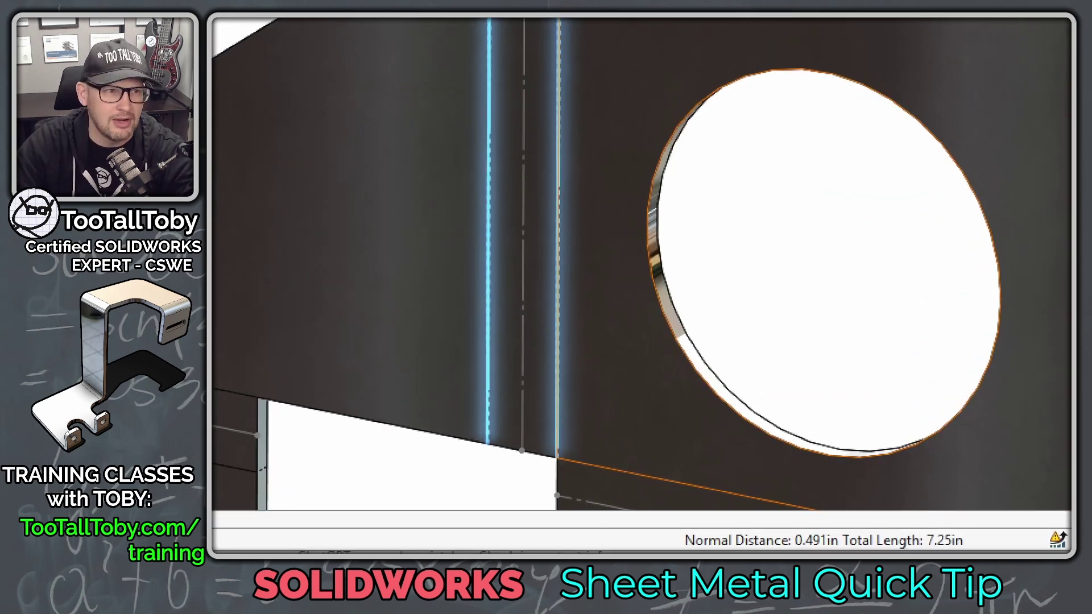
mouse_move(820, 517)
left_mouse_down()
mouse_move(780, 527)
mouse_move(783, 552)
mouse_move(848, 554)
mouse_move(846, 524)
mouse_move(819, 515)
left_mouse_up()
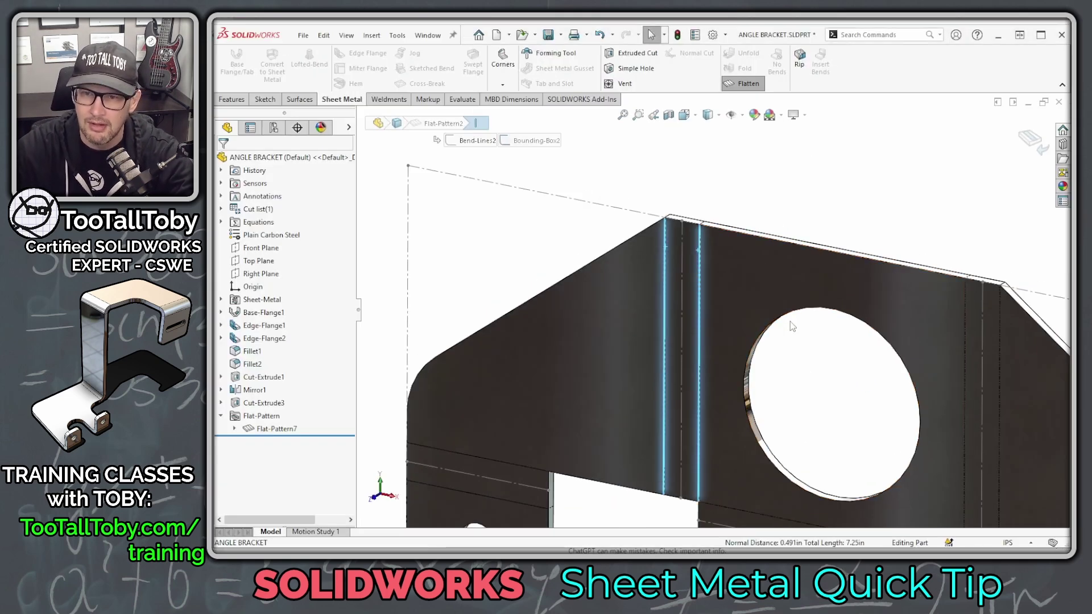
left_click(793, 170)
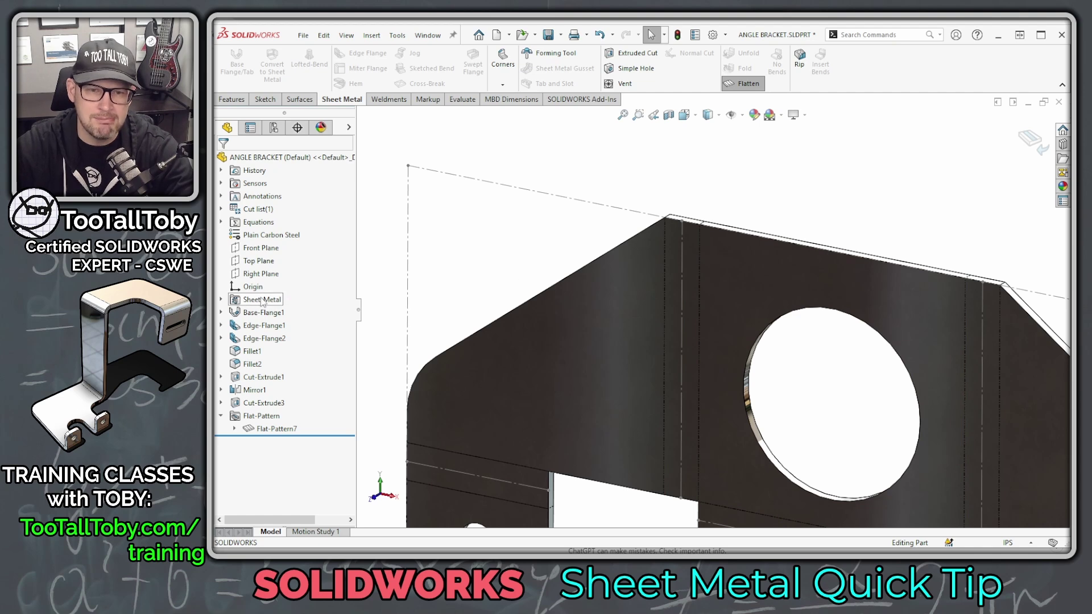
Step: Edit the Sheet-Metal feature's K-Factor from 0.5 to 0.33, then pick a bend-region edge
right_click(244, 302)
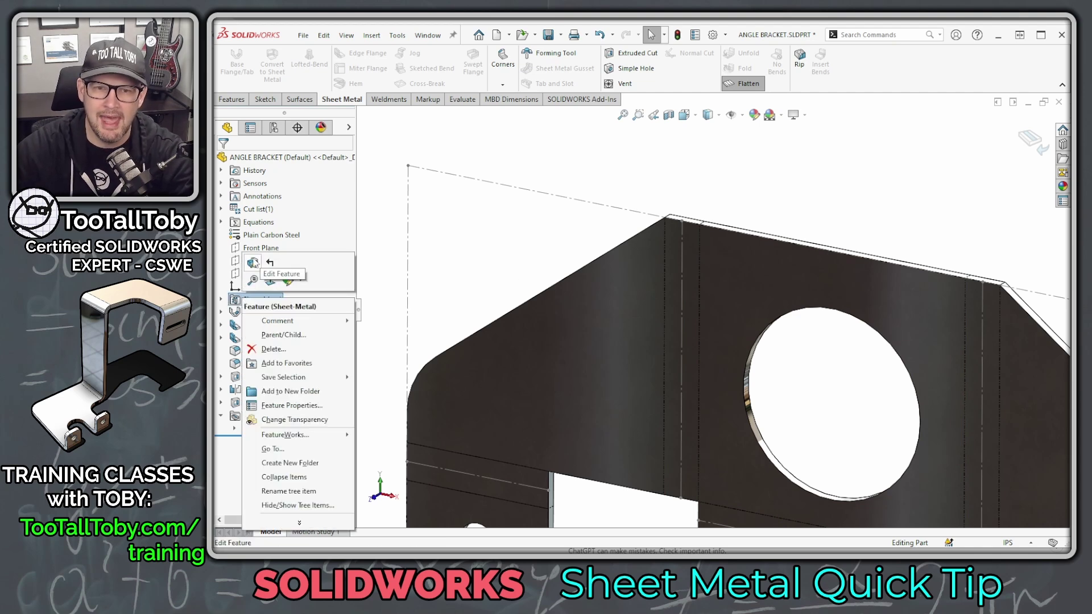
left_click(275, 263)
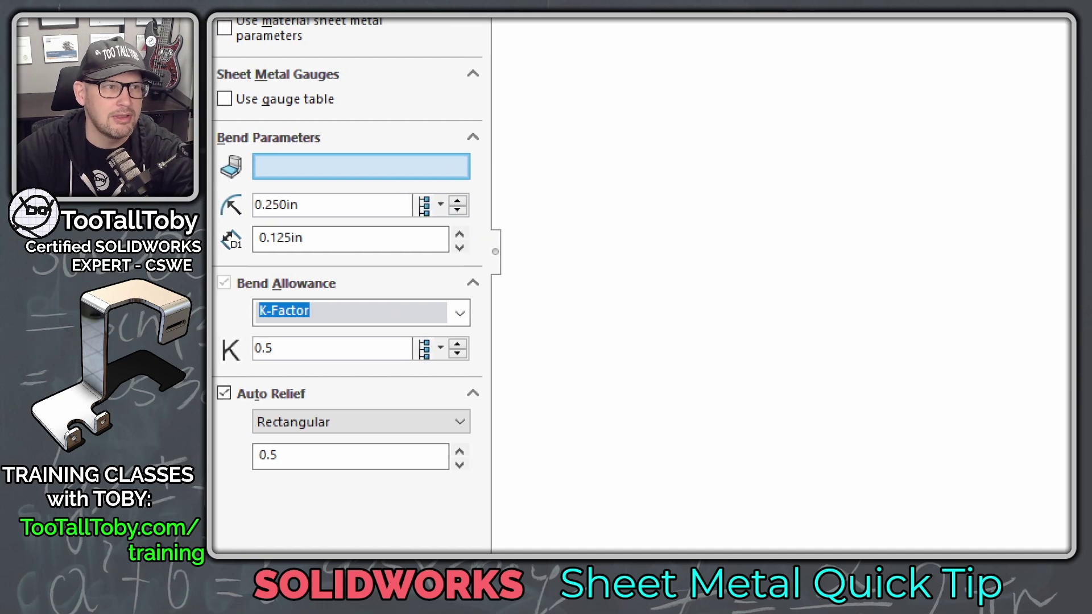
mouse_move(222, 366)
left_mouse_down()
mouse_move(306, 370)
mouse_move(307, 329)
mouse_move(229, 329)
left_mouse_up()
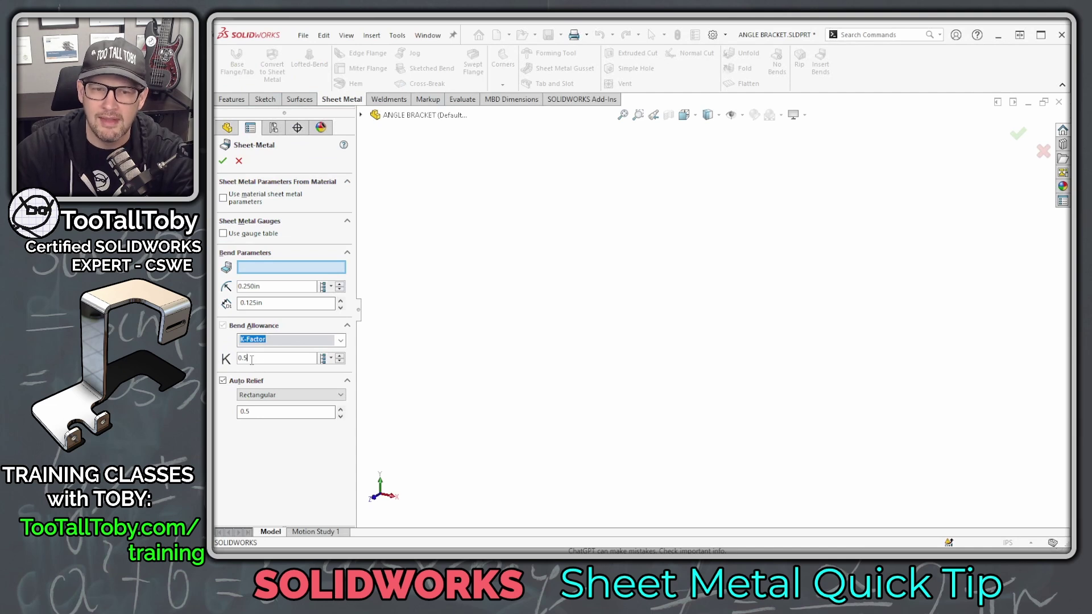
type("0.333")
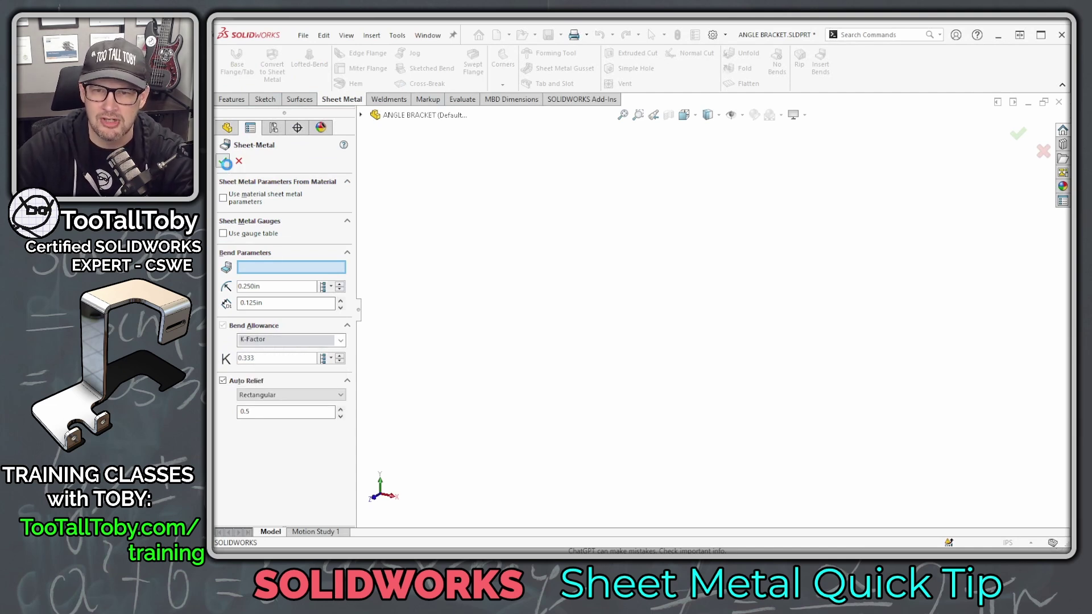
left_click(223, 161)
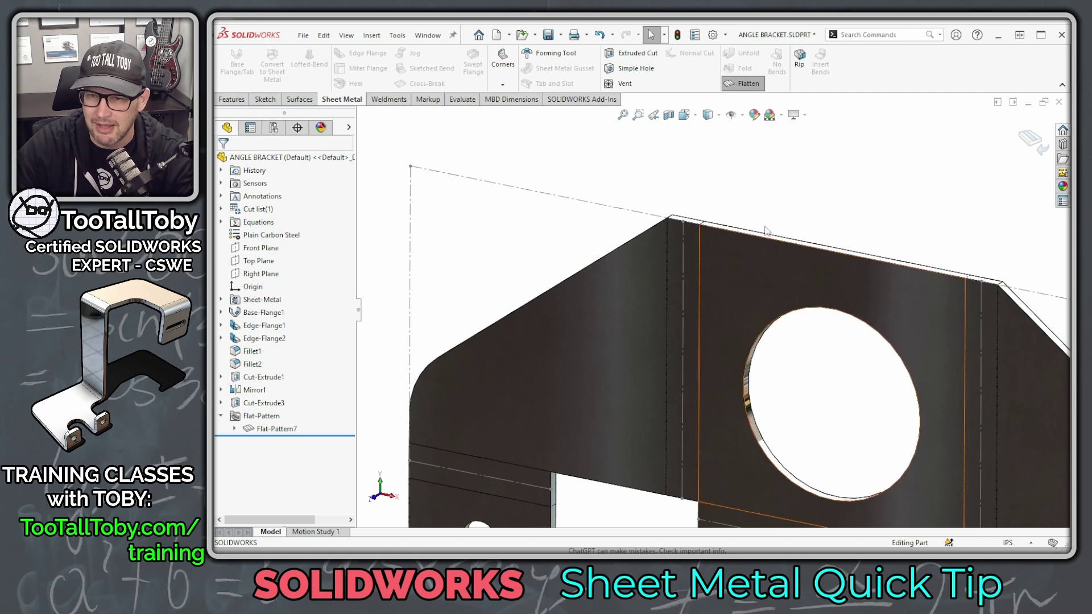
left_click(668, 250)
left_click(699, 259, "ctrl")
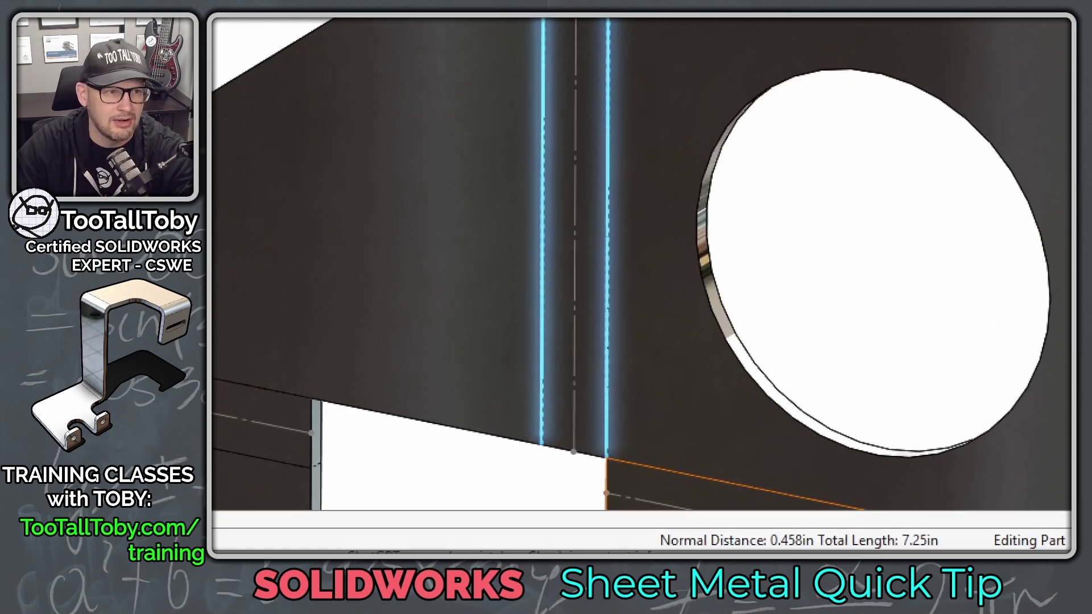
left_click_drag(799, 521, 862, 374, "ctrl+shift")
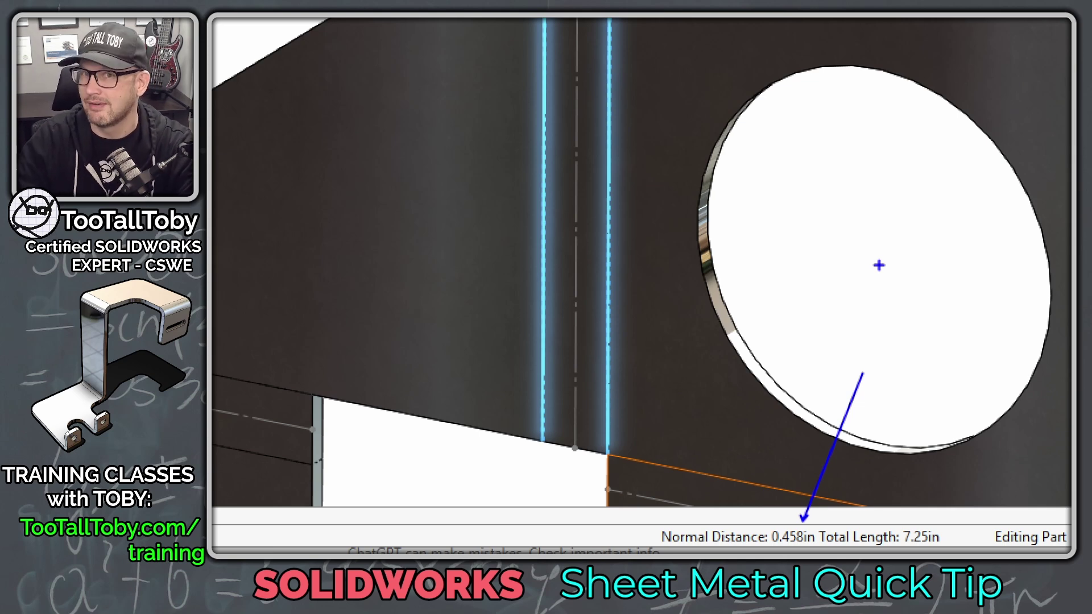
key("Escape")
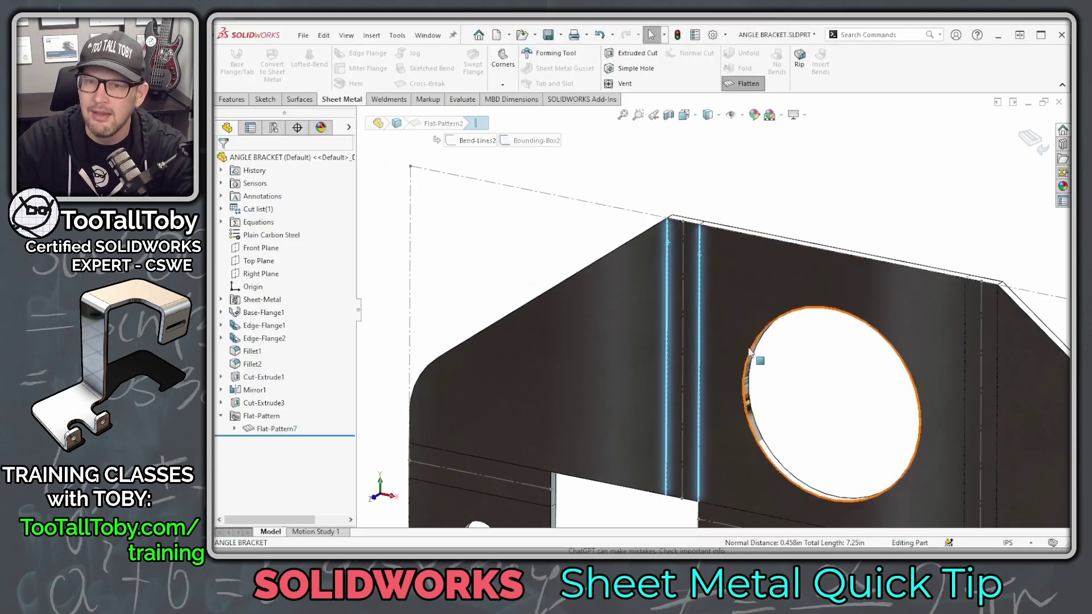
Step: Exit the flat pattern, then orbit and zoom onto the MirrorBend1 bend
left_click(1031, 141)
middle_click_drag(850, 238, 711, 267)
scroll(687, 256, "down", 3)
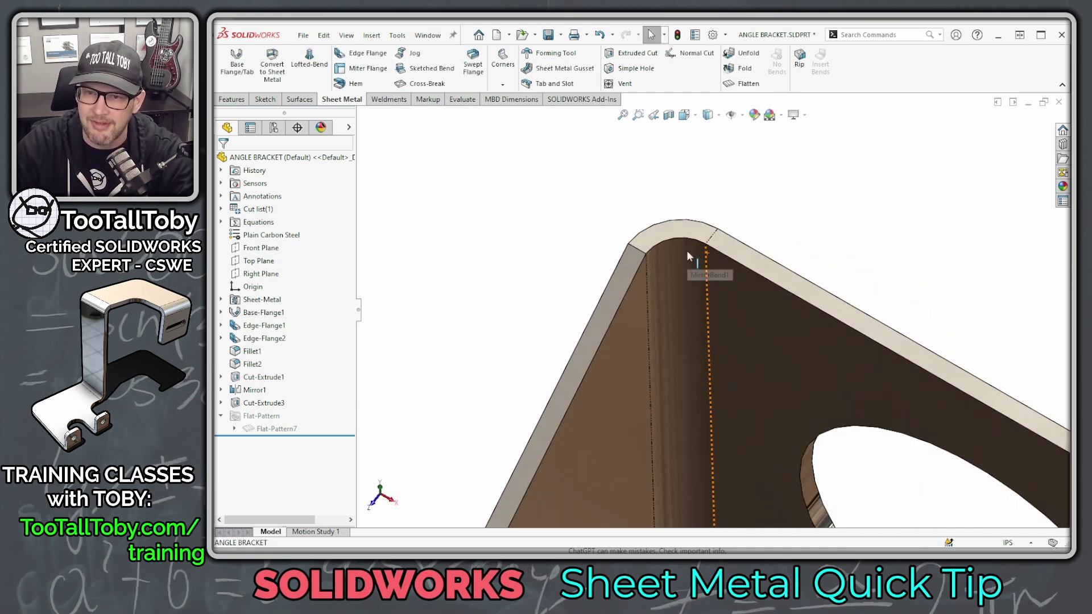
scroll(687, 256, "down", 2)
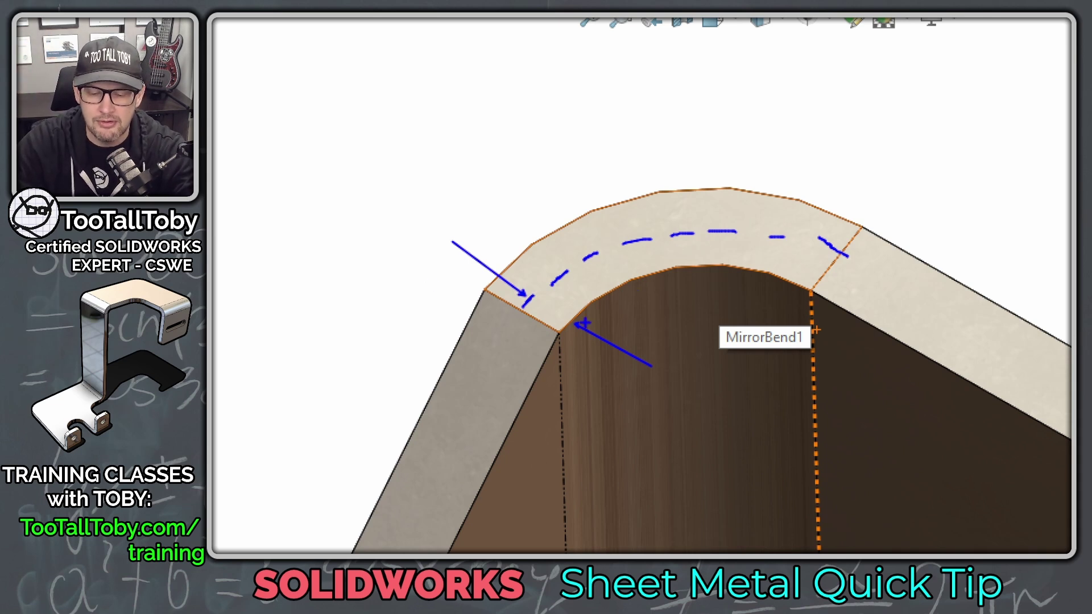
mouse_move(539, 320)
left_mouse_down()
mouse_move(576, 285)
mouse_move(691, 249)
mouse_move(787, 257)
mouse_move(829, 275)
left_mouse_up()
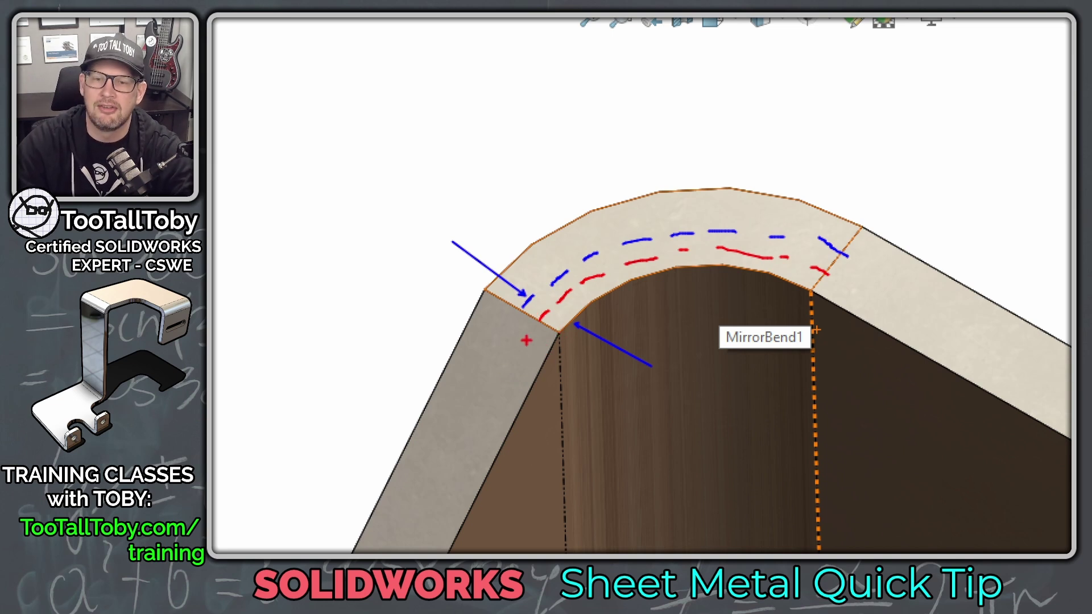
left_click_drag(497, 226, 648, 348)
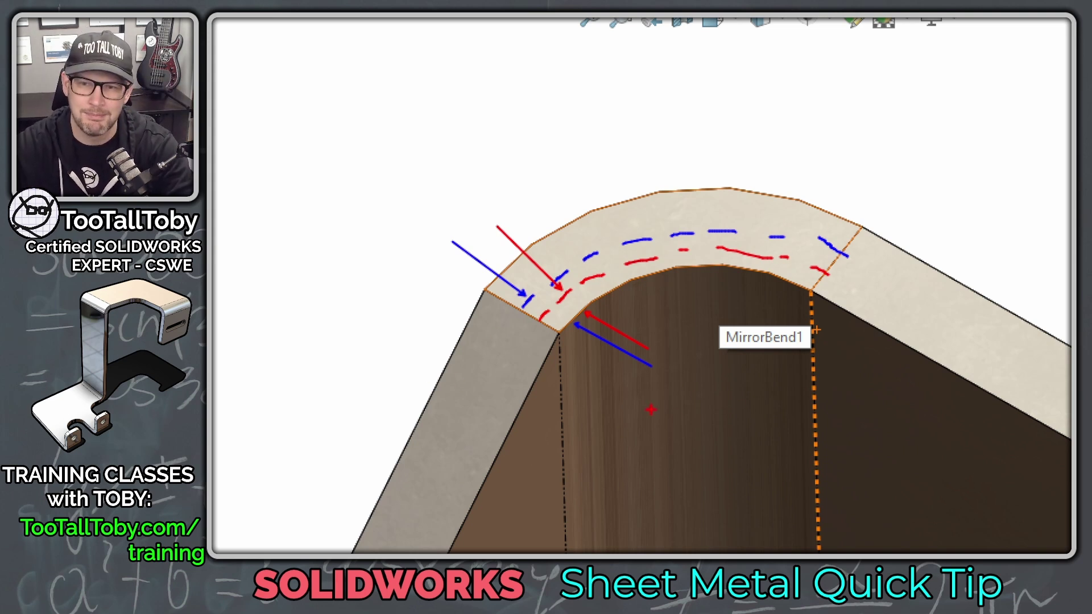
scroll(687, 356, "up", 5)
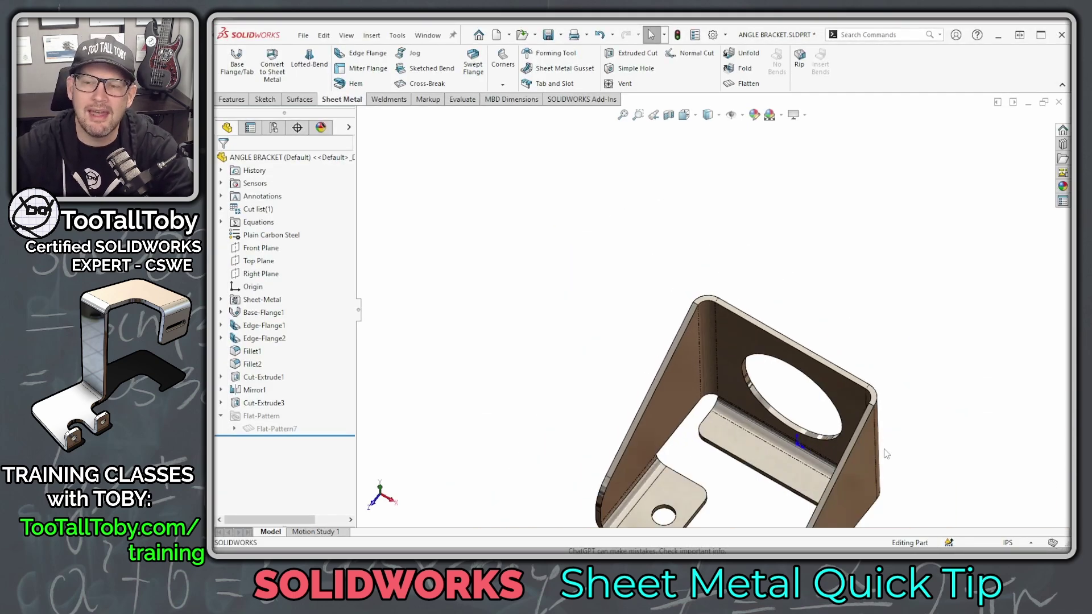
middle_click_drag(756, 437, 777, 299)
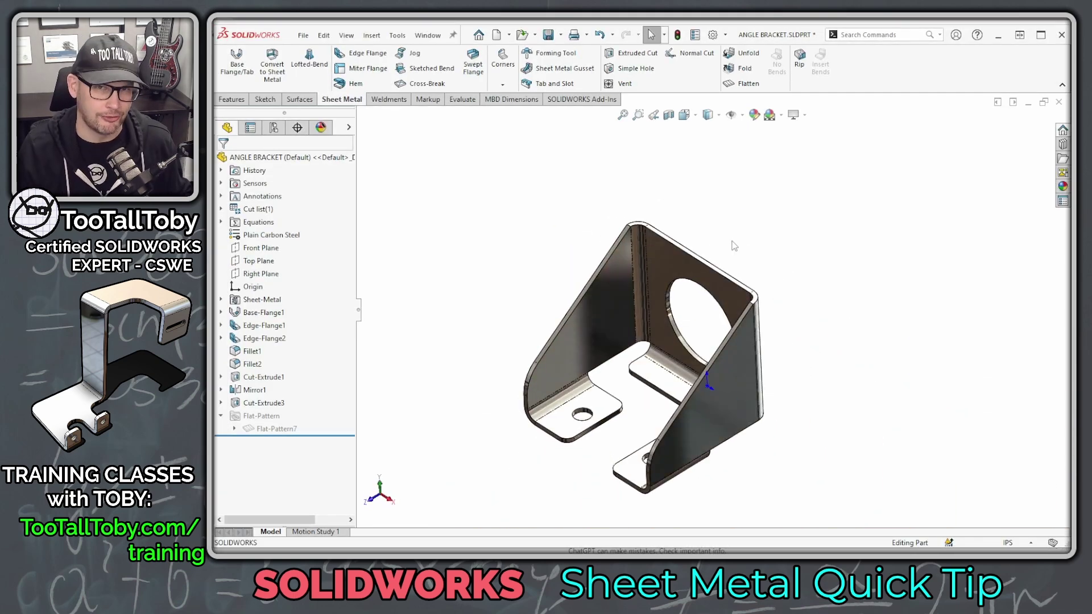
Step: Inspect the mirrored bend face, then begin an edge flange on the bracket's top edge
left_click(640, 248)
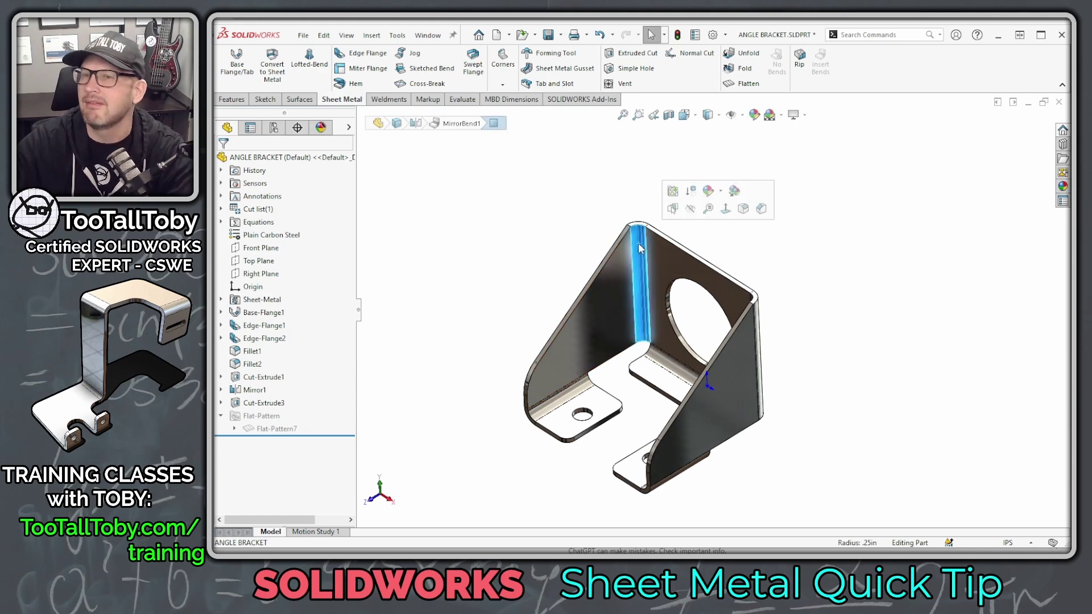
left_click(774, 183)
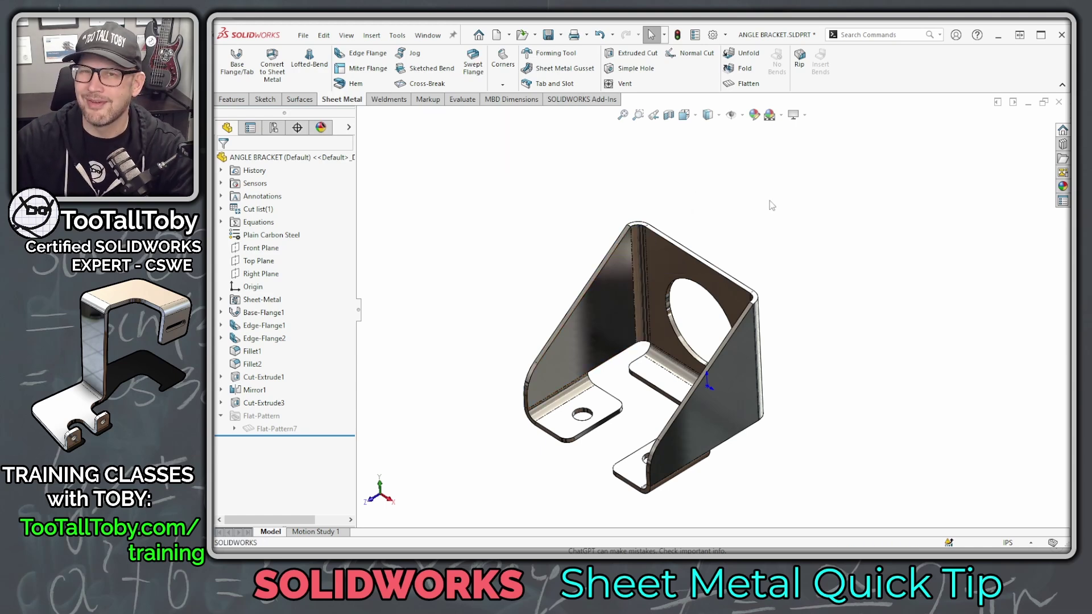
left_click(689, 259)
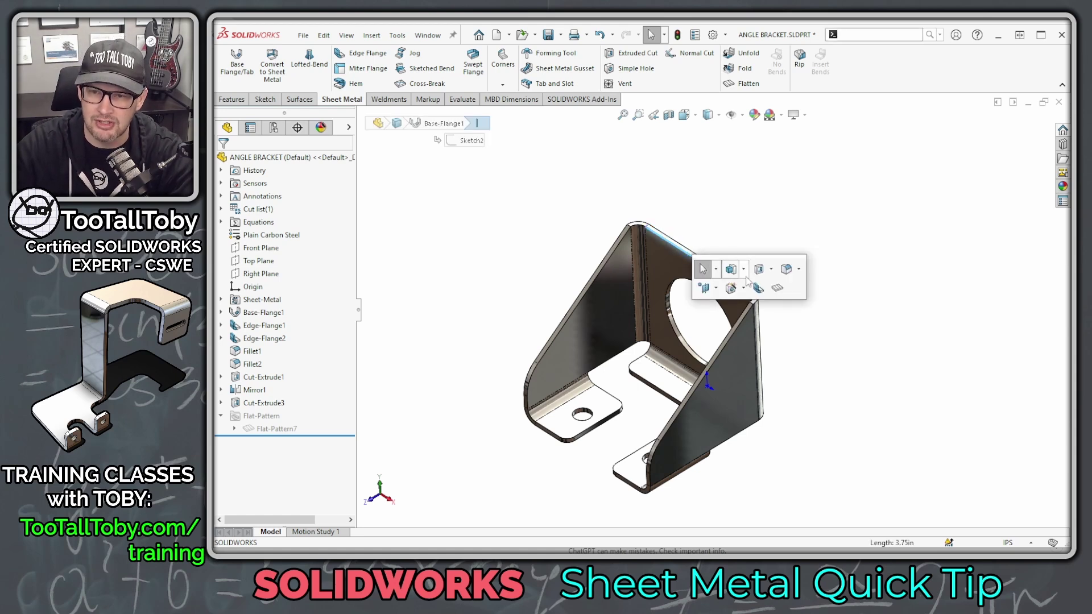
left_click(759, 289)
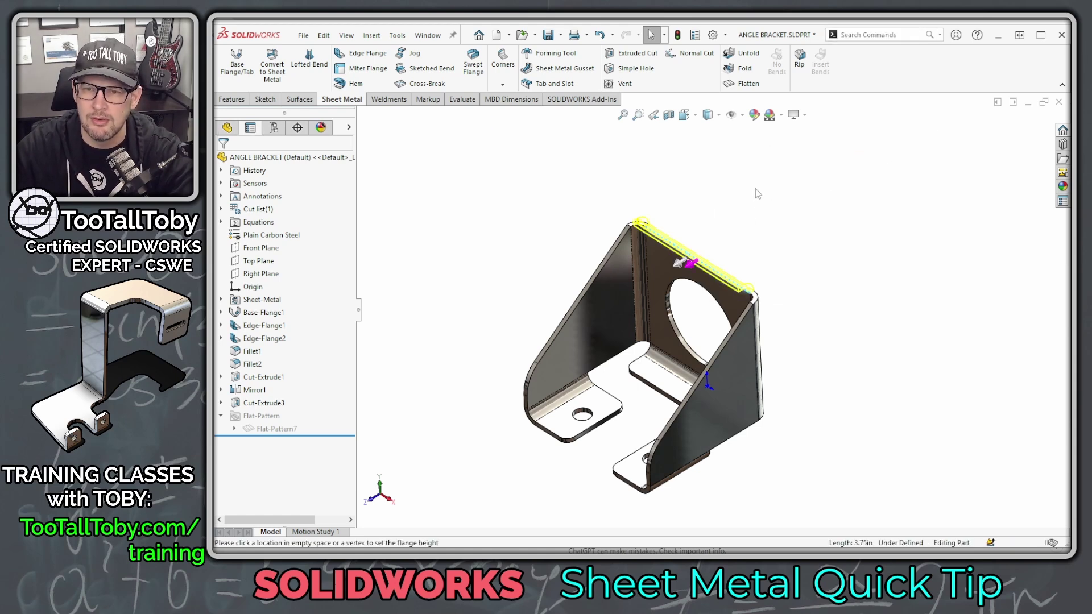
left_click(765, 167)
Step: Give the edge flange a custom 0.75in bend radius and 60° angle, and accept it
left_click(267, 243)
double_click(276, 259)
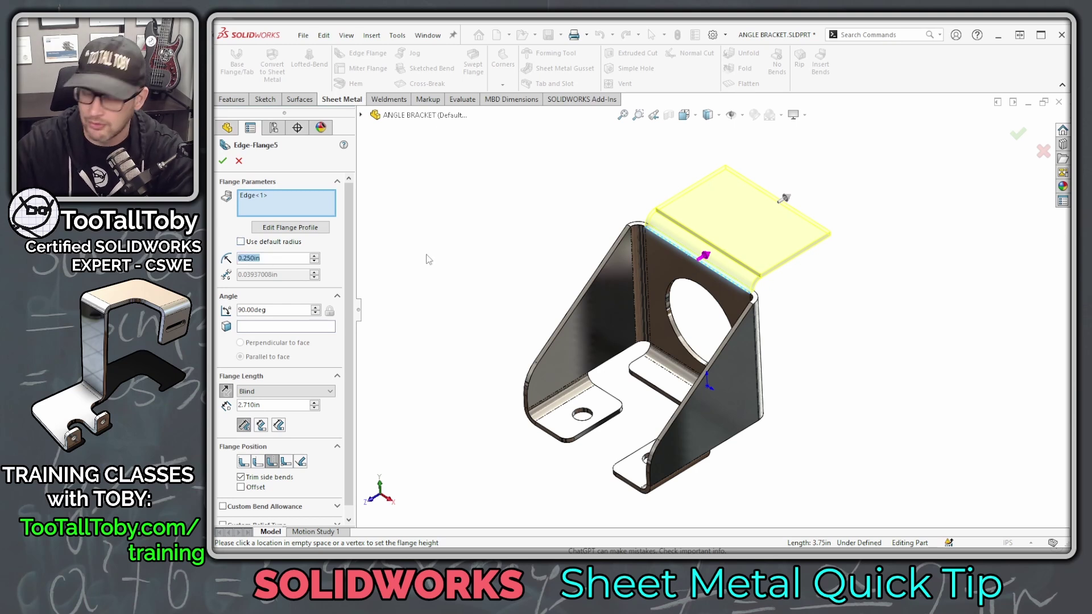
type(".75")
key("Return")
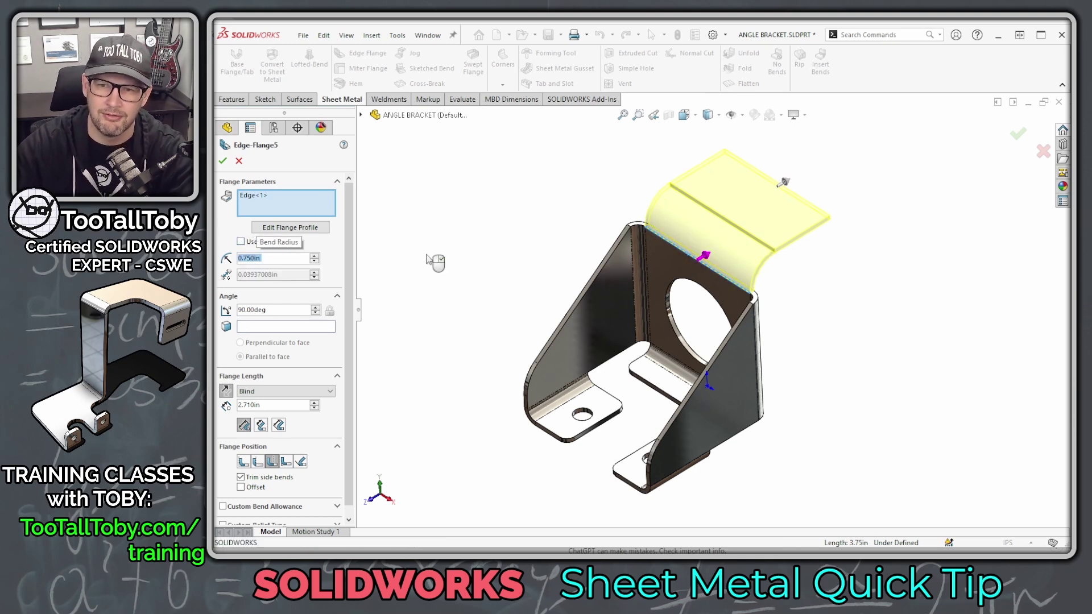
double_click(273, 310)
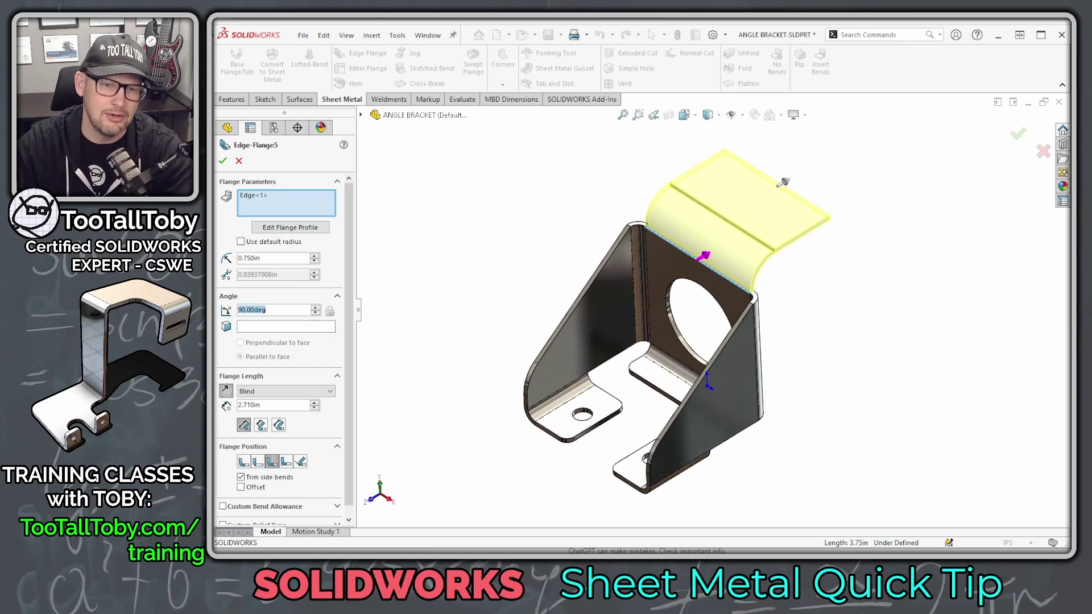
type("60")
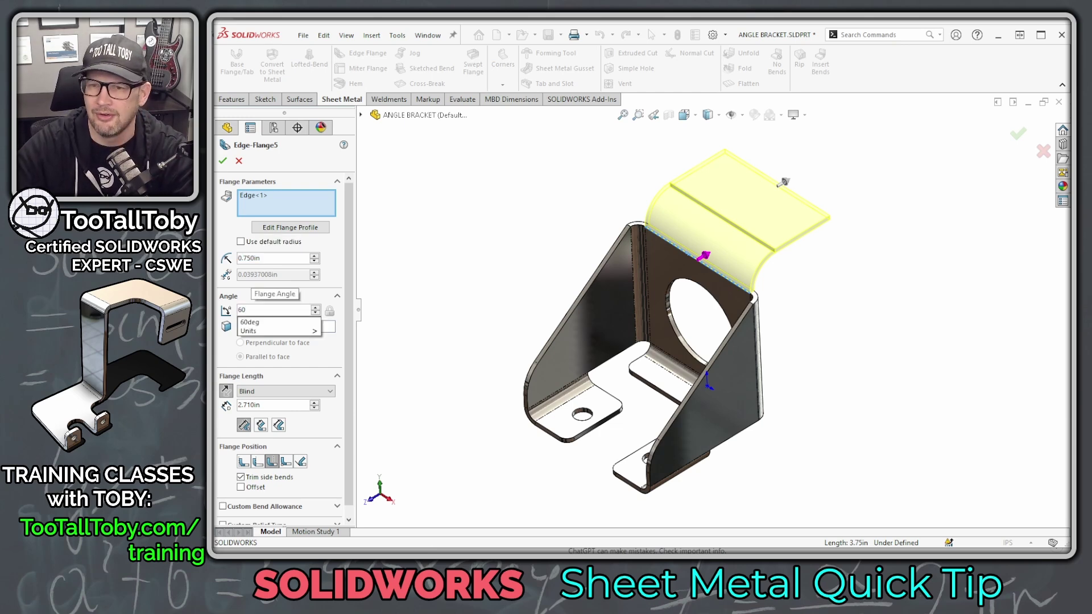
key("Return")
key("Return")
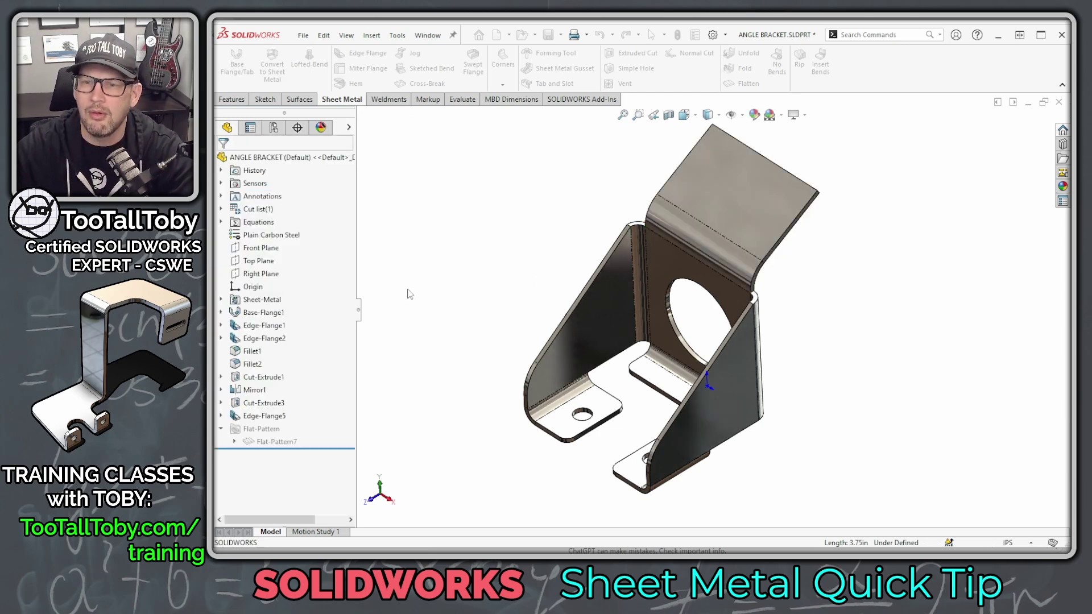
middle_click_drag(864, 385, 828, 348)
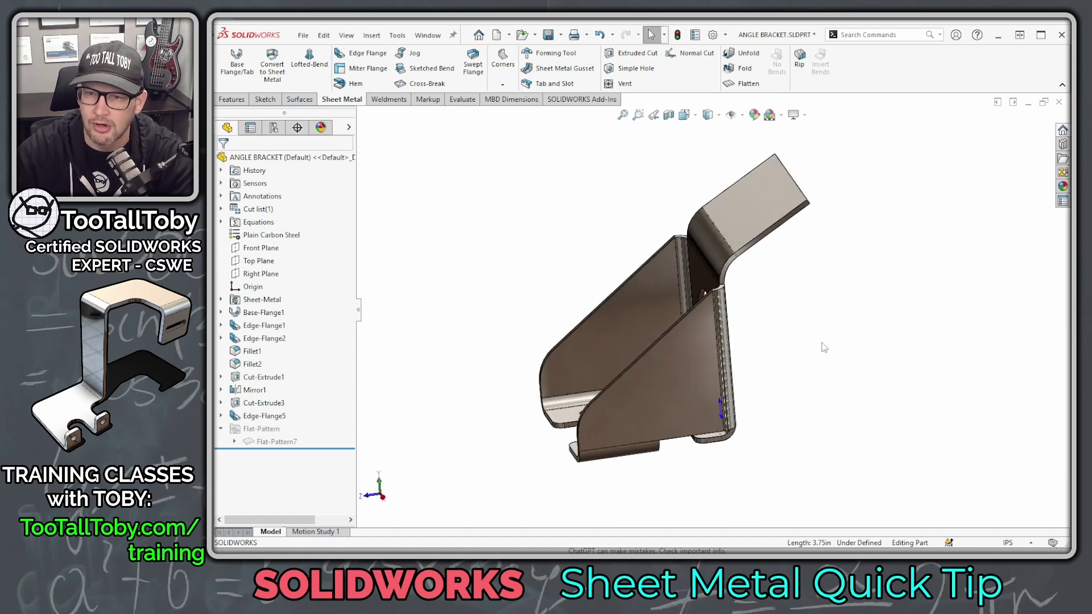
Step: Zoom and orbit around Edge-Flange5's larger bend, then switch to the ChatGPT K-factor answer
scroll(743, 295, "down", 6)
scroll(706, 268, "down", 2)
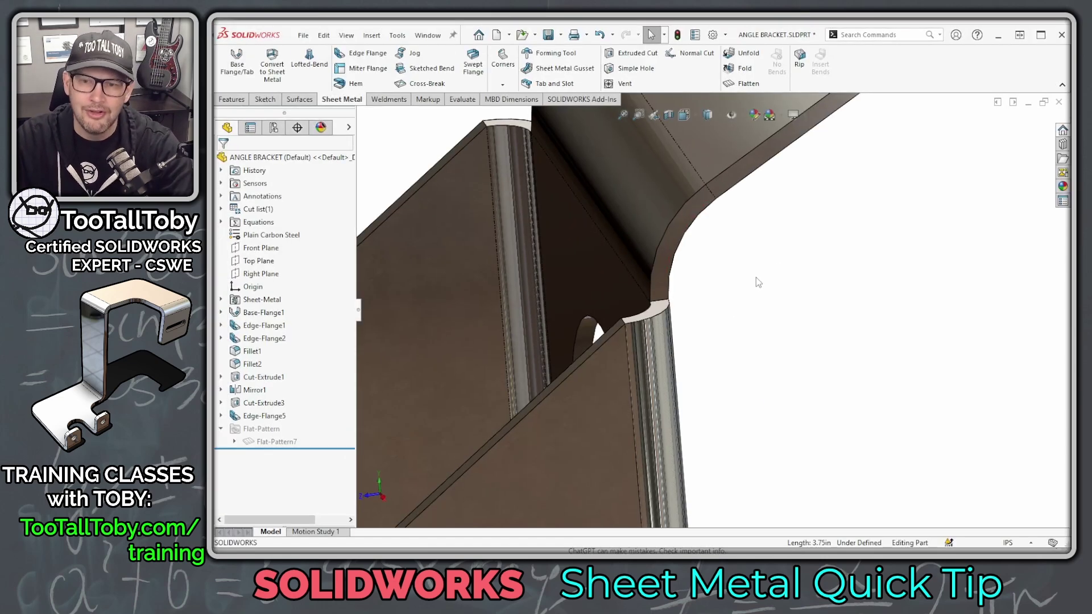
scroll(799, 374, "up", 3)
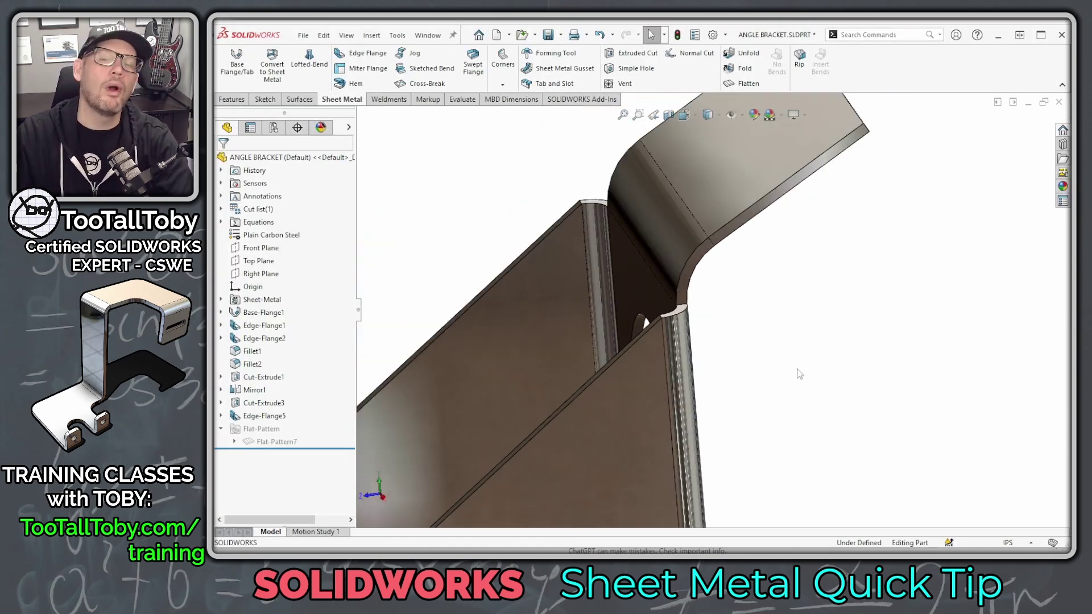
scroll(799, 373, "up", 3)
middle_click_drag(771, 437, 798, 338)
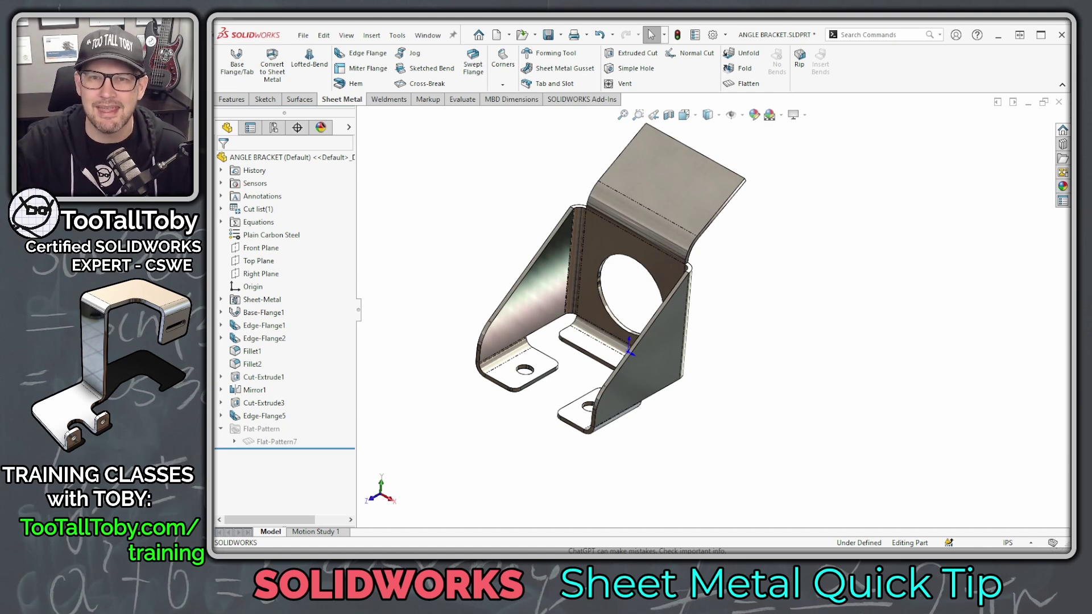
key("alt+Tab")
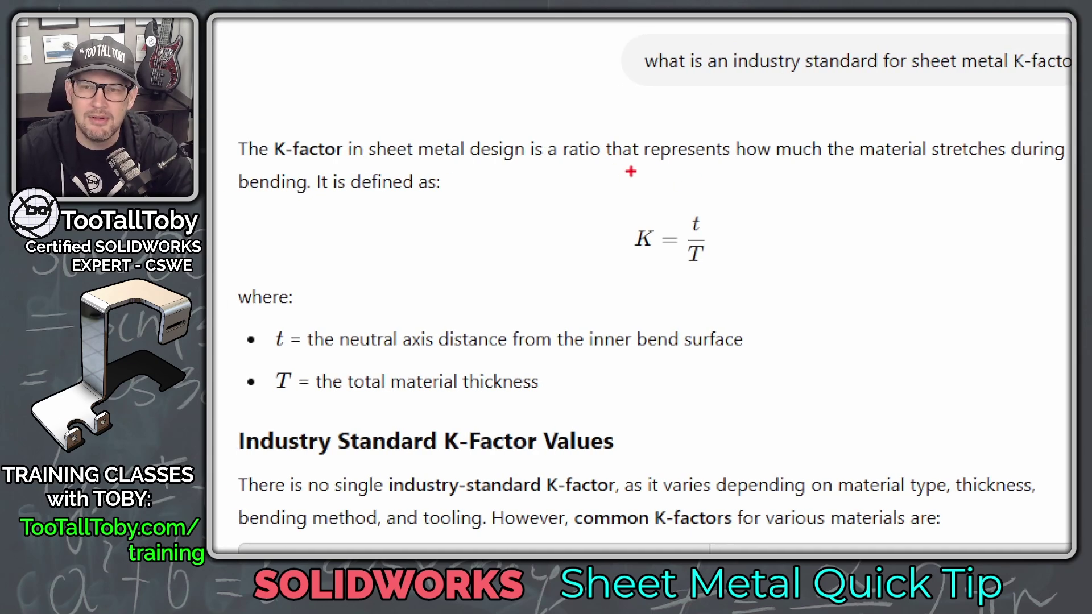
Step: Scroll to the K-factor table showing 0.33–0.40 for soft aluminum and 0.35–0.45 for mild steel
left_click_drag(933, 162, 1018, 166)
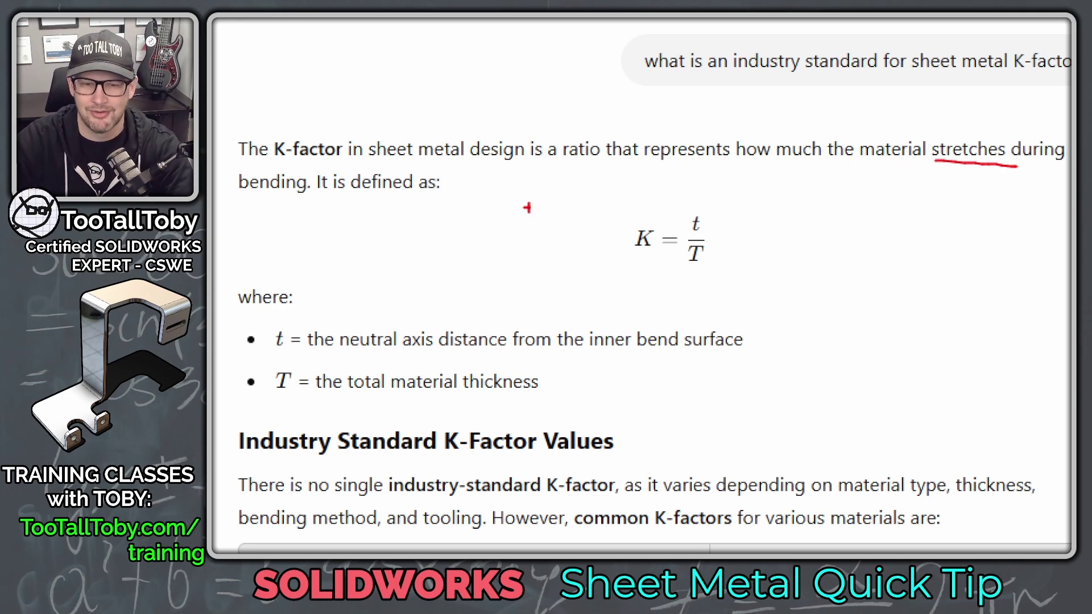
scroll(642, 284, "down", 5)
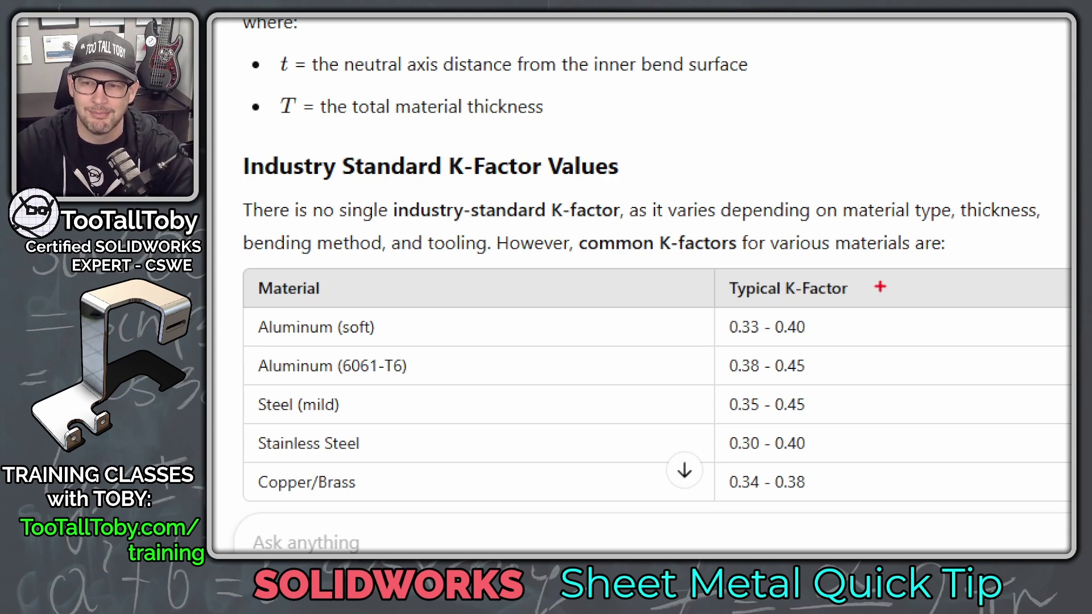
key("Escape")
Step: Scroll to the General Rules and Best Practice sections and mark the 0.42 default K-factor
scroll(719, 334, "down", 5)
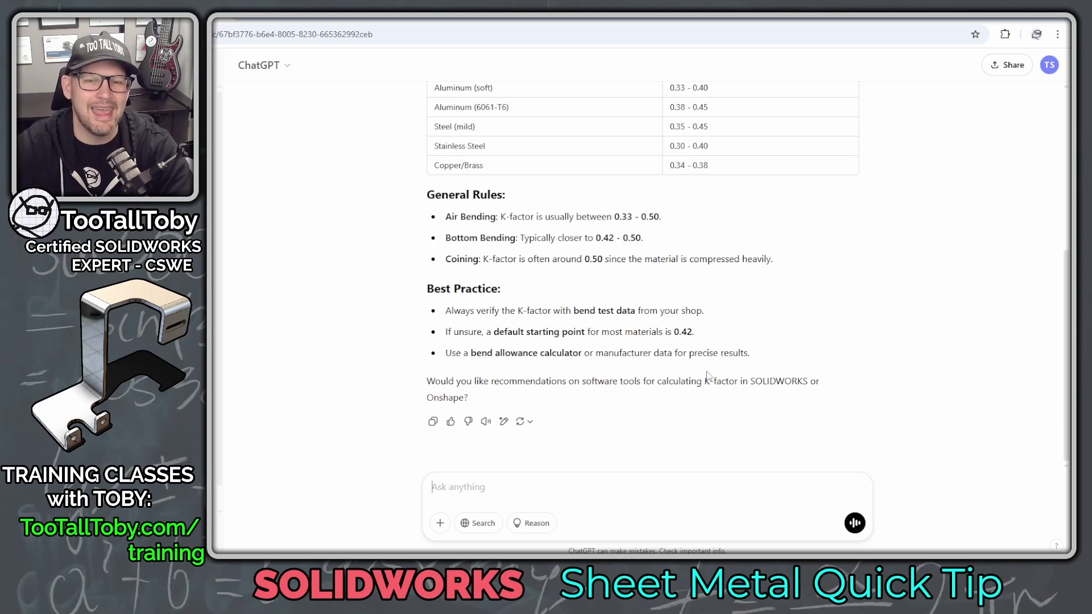
key("ctrl+1")
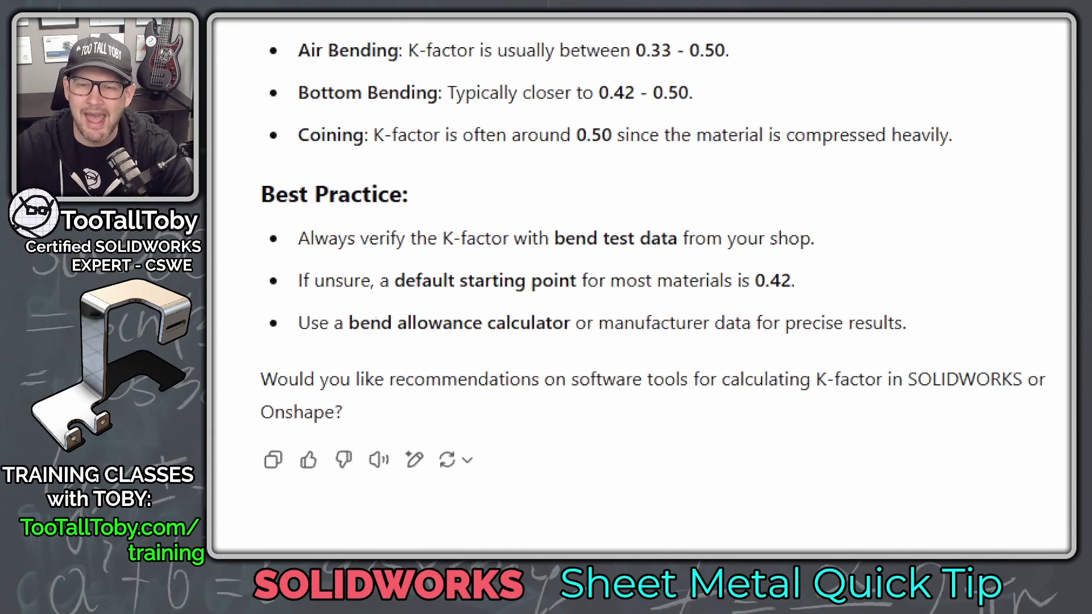
mouse_move(298, 305)
left_mouse_down()
mouse_move(816, 313)
mouse_move(817, 280)
mouse_move(754, 253)
mouse_move(807, 313)
mouse_move(735, 261)
mouse_move(814, 267)
mouse_move(712, 275)
mouse_move(839, 266)
mouse_move(705, 318)
left_mouse_up()
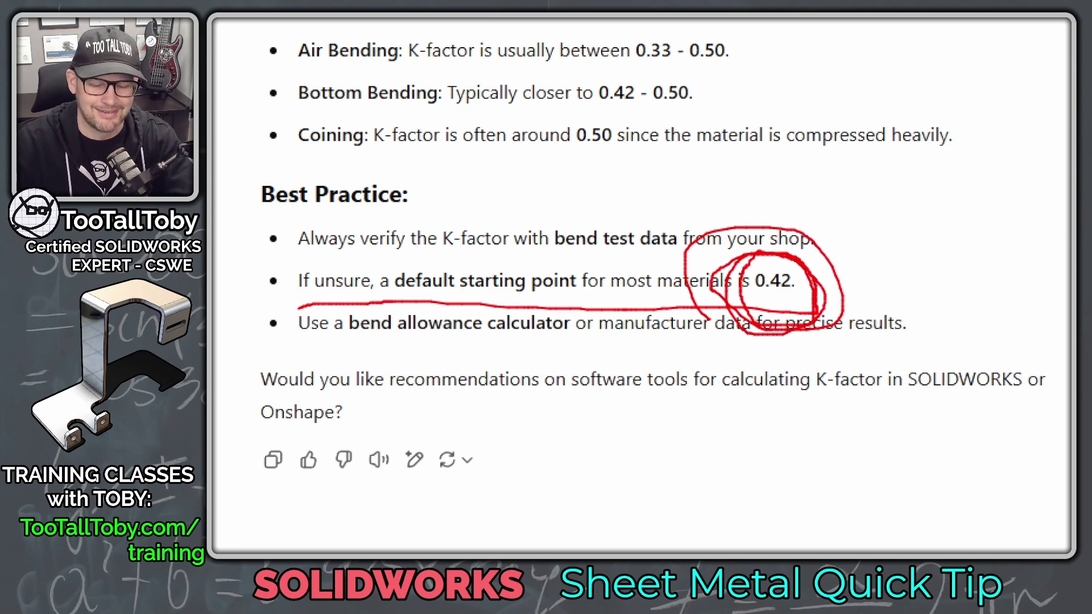
key("Escape")
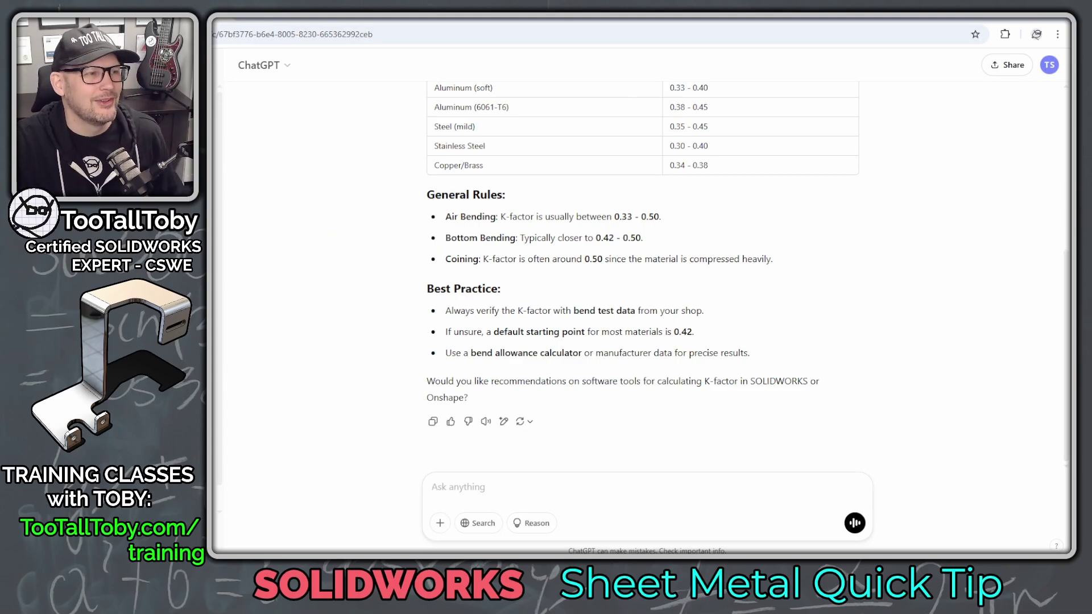